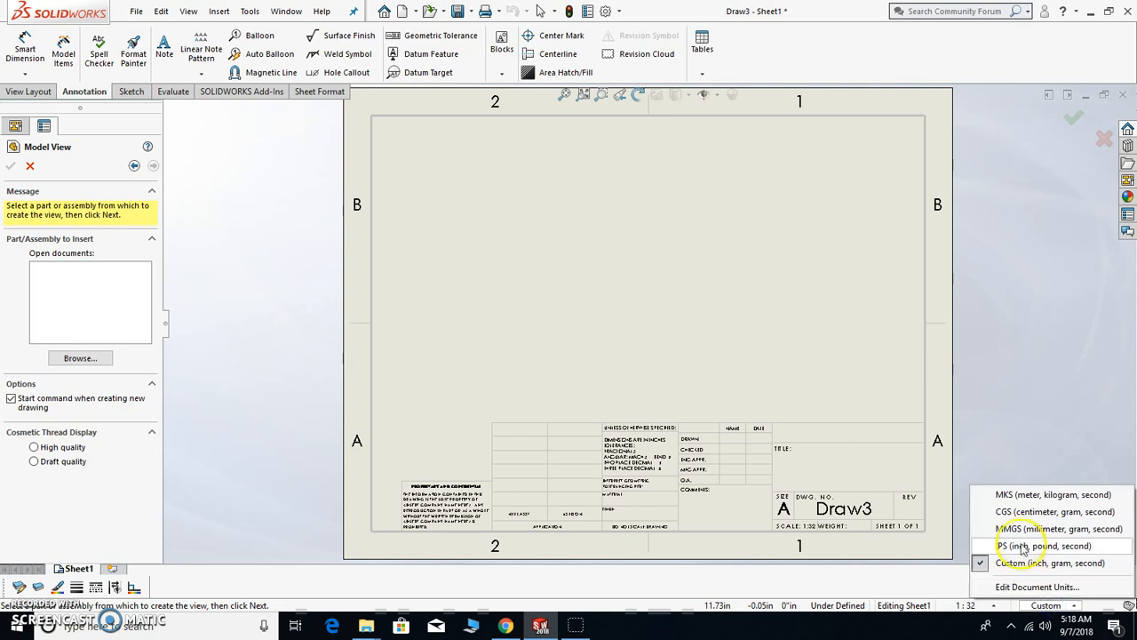
Set the drawing's unit system to IPS (inch, pound, second) and its overall drafting standard to ANSI
{"action": "left_click", "coordinate": [1020, 543]}
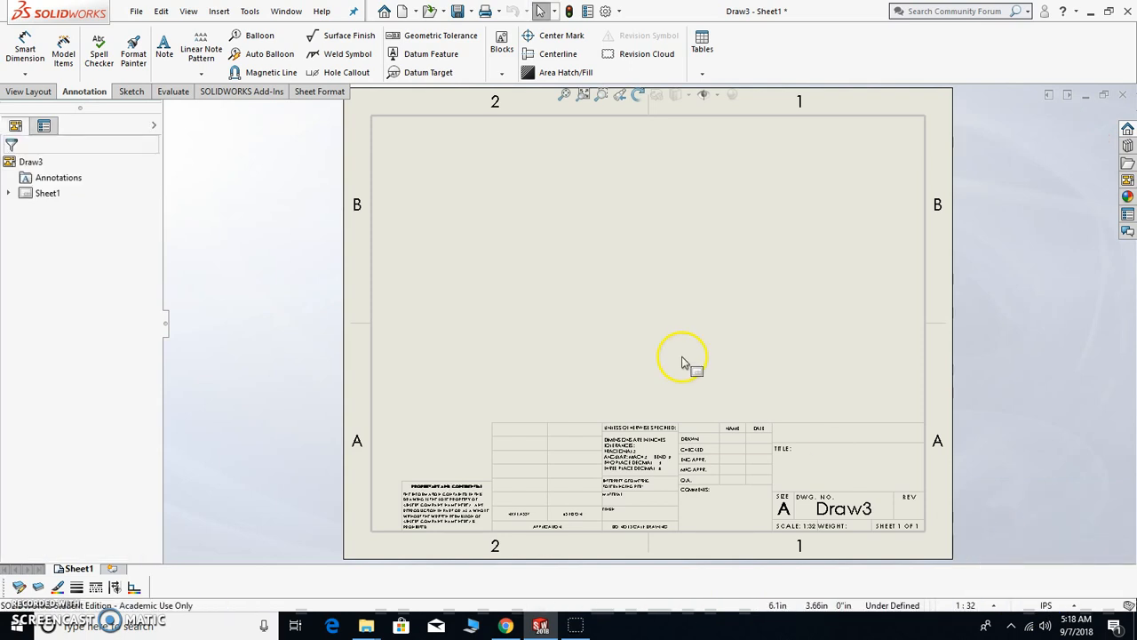
{"action": "left_click", "coordinate": [605, 12]}
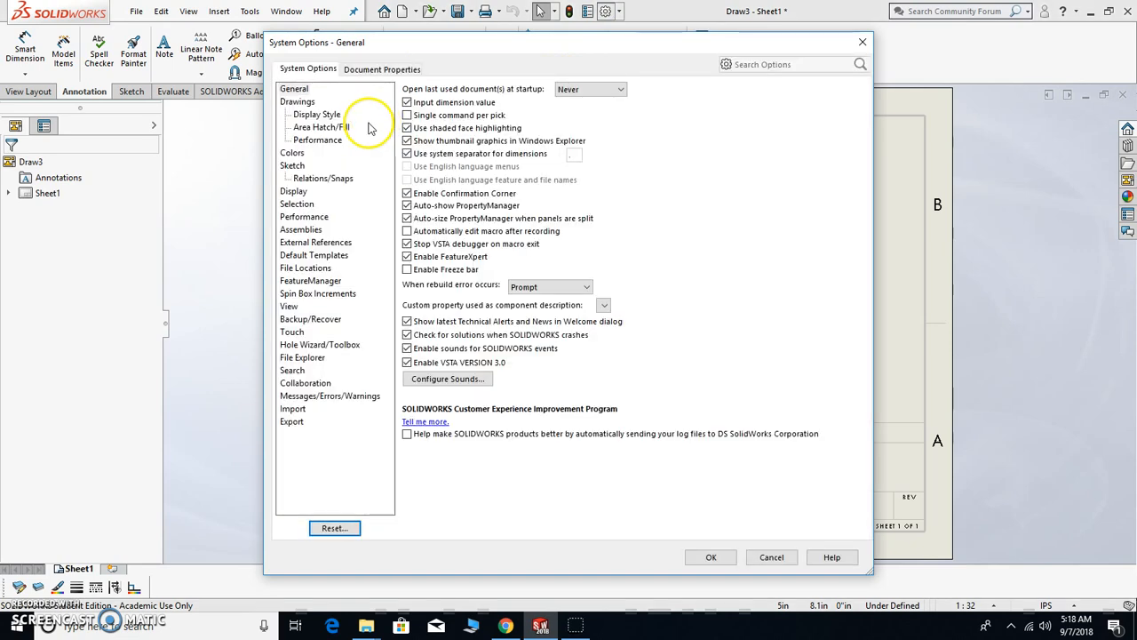
{"action": "left_click", "coordinate": [382, 69]}
{"action": "left_click", "coordinate": [693, 100]}
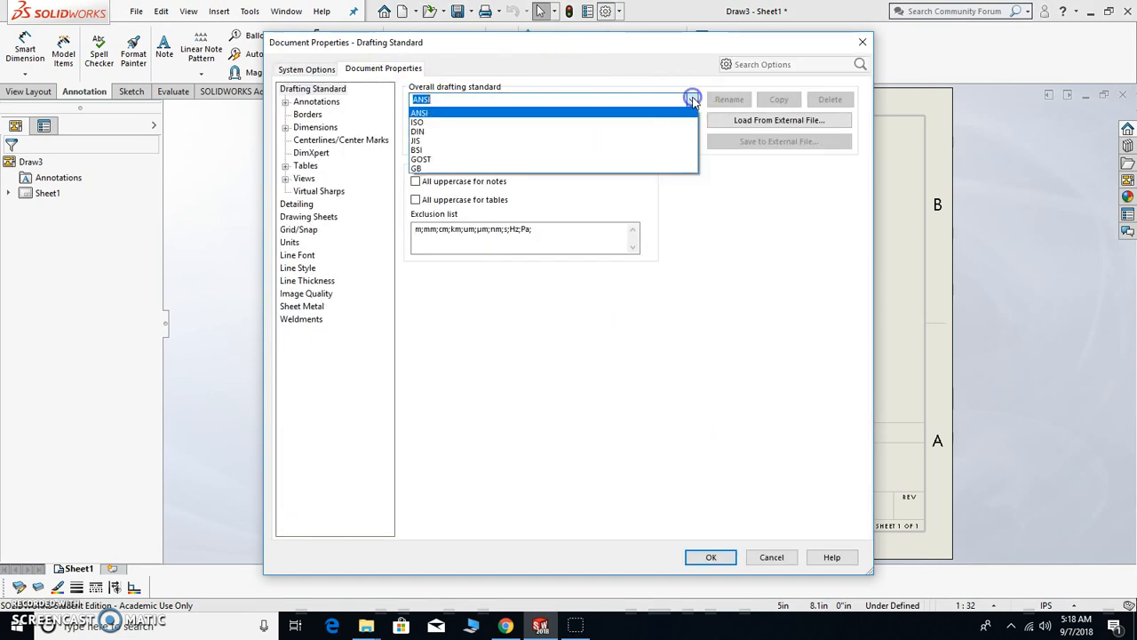
{"action": "left_click", "coordinate": [447, 115]}
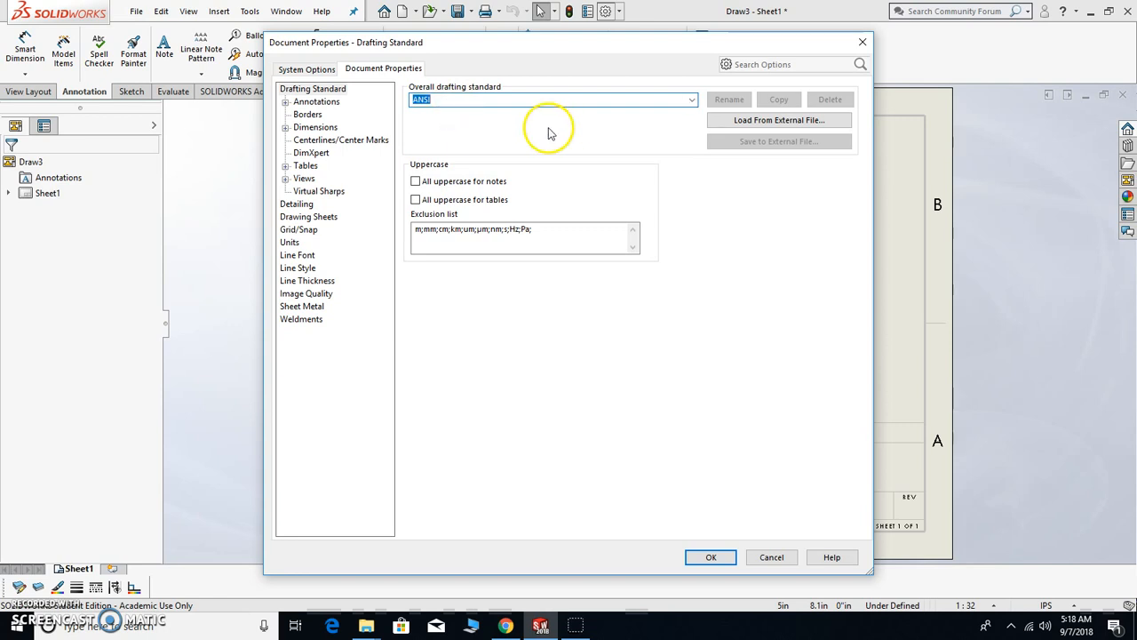
{"action": "left_click", "coordinate": [692, 101]}
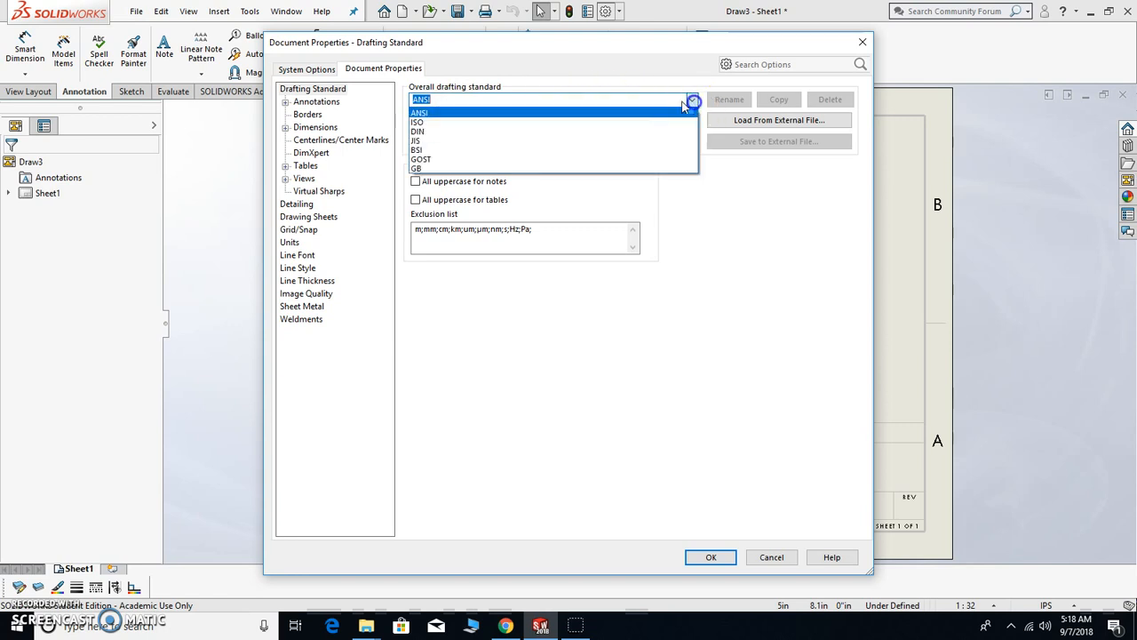
{"action": "left_click", "coordinate": [457, 114]}
{"action": "left_click", "coordinate": [708, 558]}
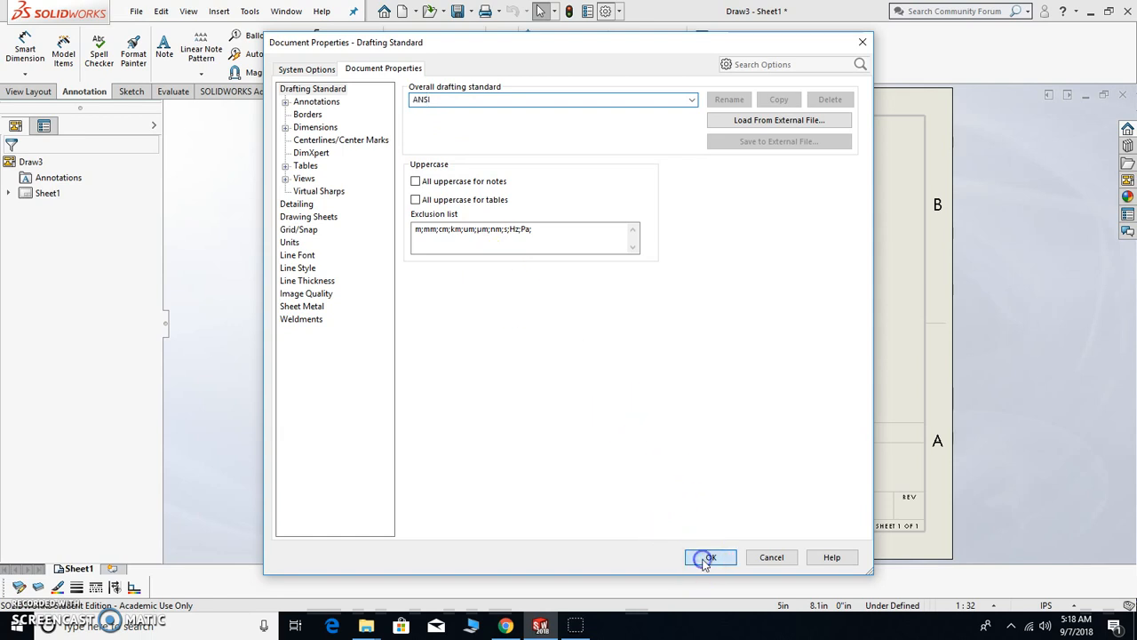
Open the sheet format for editing so the title block can be modified
{"action": "scroll", "coordinate": [746, 471], "scroll_direction": "down", "scroll_amount": 2}
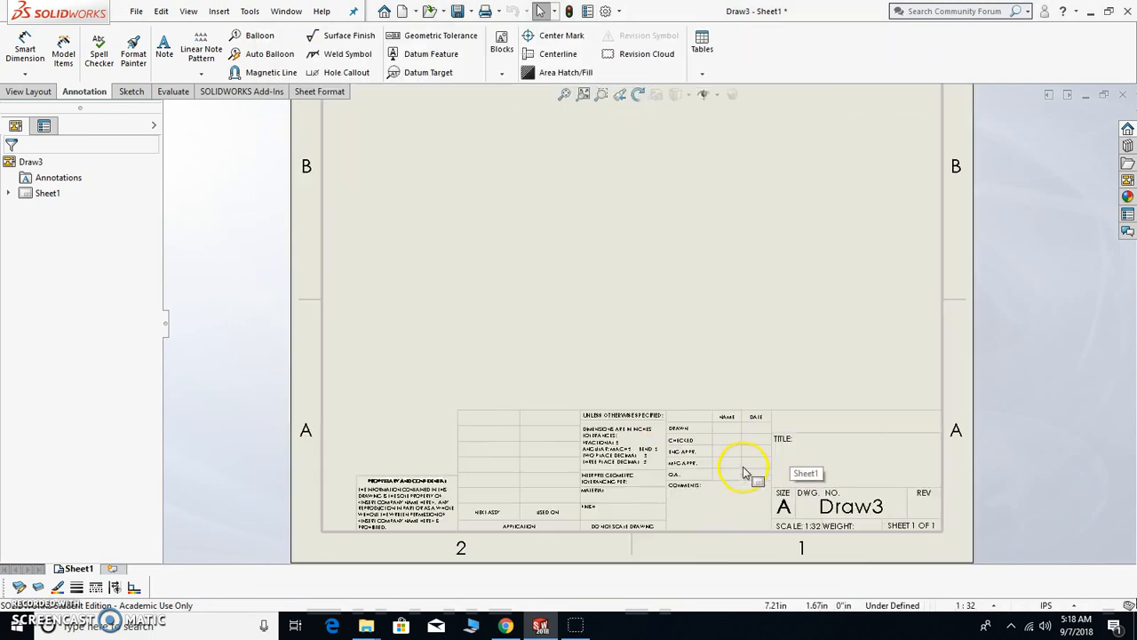
{"action": "scroll", "coordinate": [747, 471], "scroll_direction": "down", "scroll_amount": 2}
{"action": "scroll", "coordinate": [551, 373], "scroll_direction": "down", "scroll_amount": 1}
{"action": "mouse_move", "coordinate": [600, 404]}
{"action": "middle_mouse_down", "text": "ctrl"}
{"action": "mouse_move", "coordinate": [640, 229]}
{"action": "mouse_move", "coordinate": [699, 229]}
{"action": "mouse_move", "coordinate": [706, 289]}
{"action": "mouse_move", "coordinate": [696, 319]}
{"action": "middle_mouse_up", "text": "ctrl"}
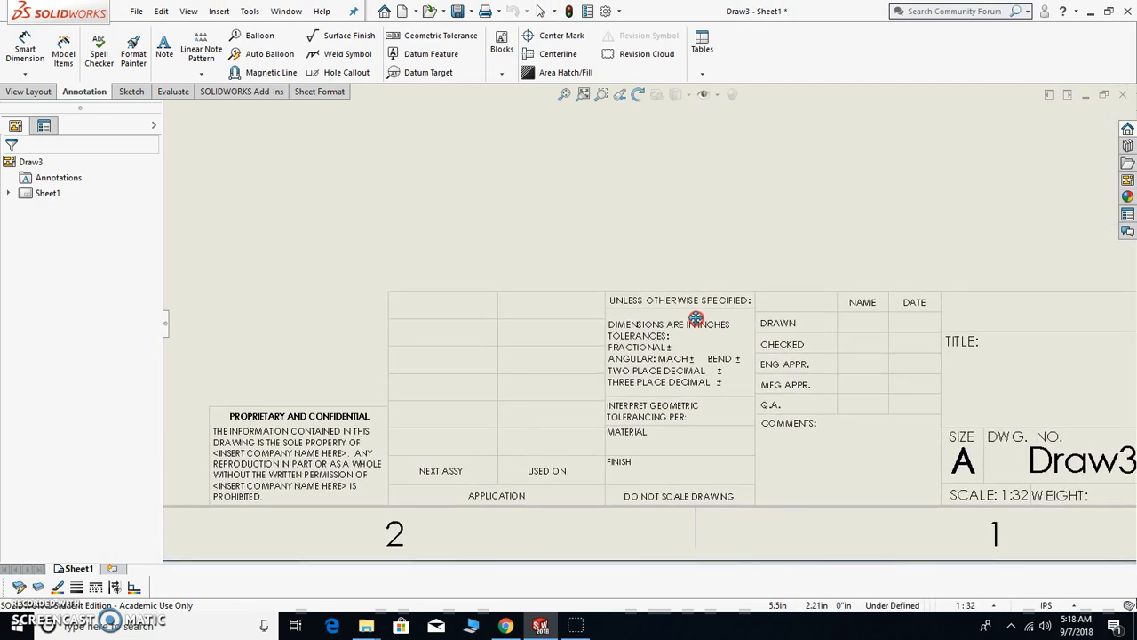
{"action": "right_click", "coordinate": [636, 233]}
{"action": "left_click", "coordinate": [717, 326]}
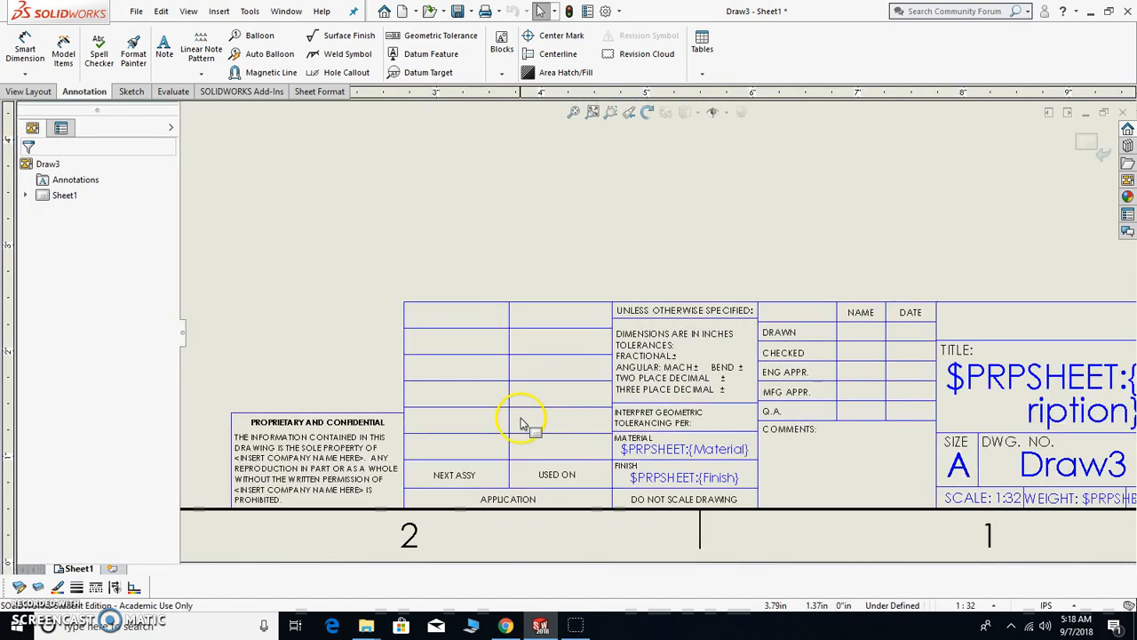
Delete the PROPRIETARY AND CONFIDENTIAL text and its surrounding box lines from the title block
{"action": "scroll", "coordinate": [529, 411], "scroll_direction": "up", "scroll_amount": 2}
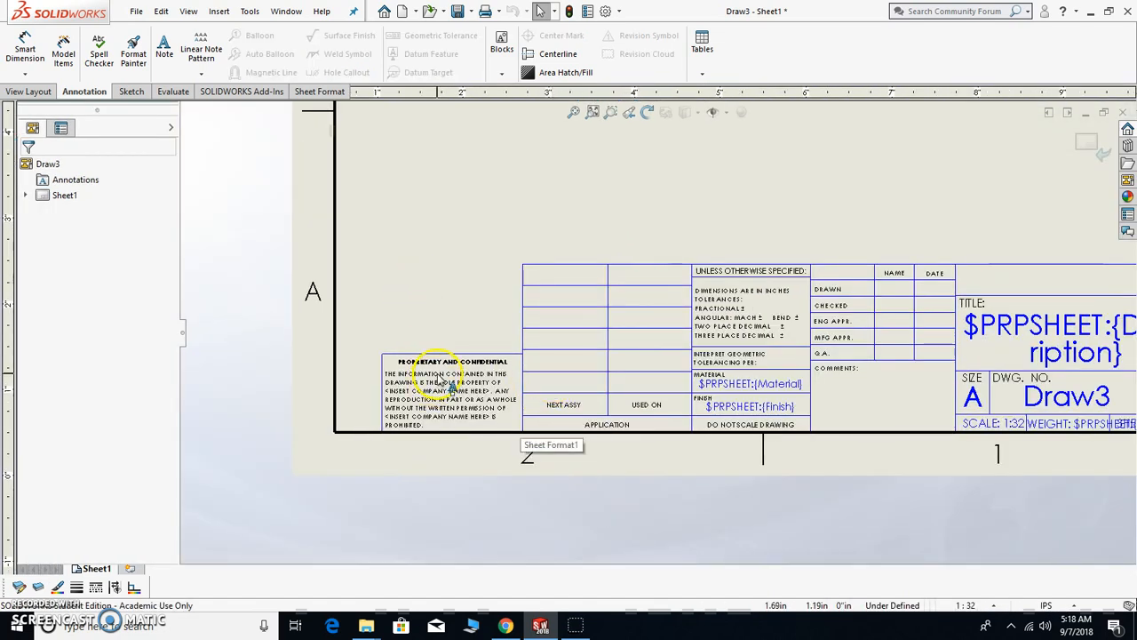
{"action": "scroll", "coordinate": [451, 382], "scroll_direction": "down", "scroll_amount": 1}
{"action": "scroll", "coordinate": [489, 404], "scroll_direction": "down", "scroll_amount": 1}
{"action": "mouse_move", "coordinate": [526, 391]}
{"action": "middle_mouse_down"}
{"action": "mouse_move", "coordinate": [755, 315]}
{"action": "mouse_move", "coordinate": [782, 293]}
{"action": "mouse_move", "coordinate": [606, 248]}
{"action": "mouse_move", "coordinate": [655, 294]}
{"action": "middle_mouse_up"}
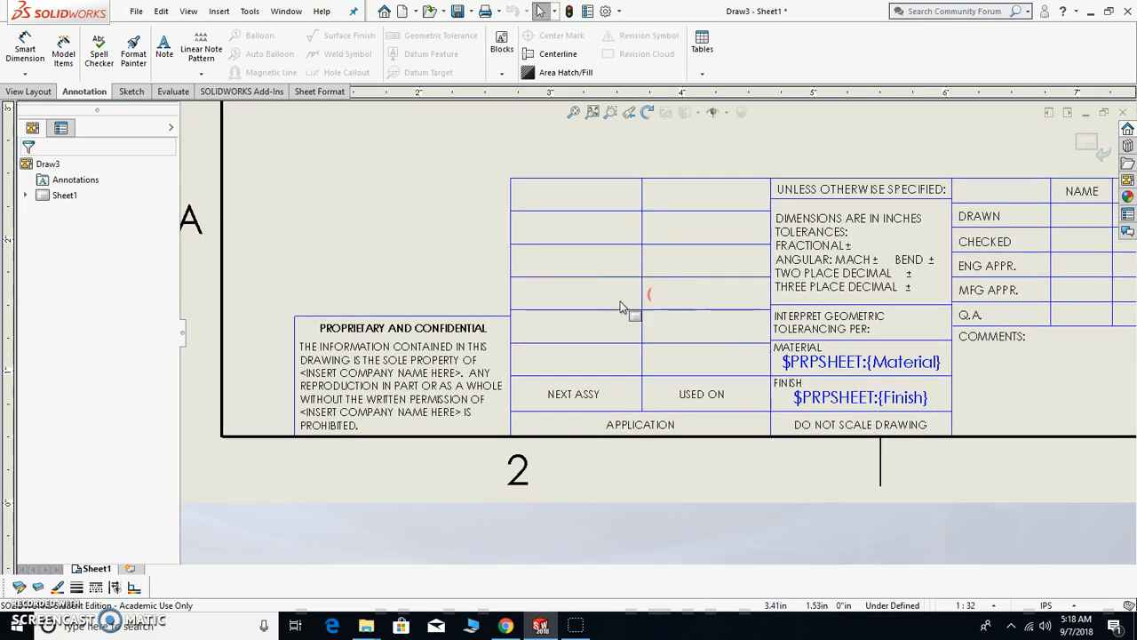
{"action": "double_click", "coordinate": [377, 366]}
{"action": "key", "text": "Delete"}
{"action": "left_click", "coordinate": [380, 328]}
{"action": "key", "text": "Delete"}
{"action": "left_click", "coordinate": [355, 317]}
{"action": "key", "text": "Delete"}
{"action": "left_click", "coordinate": [293, 377]}
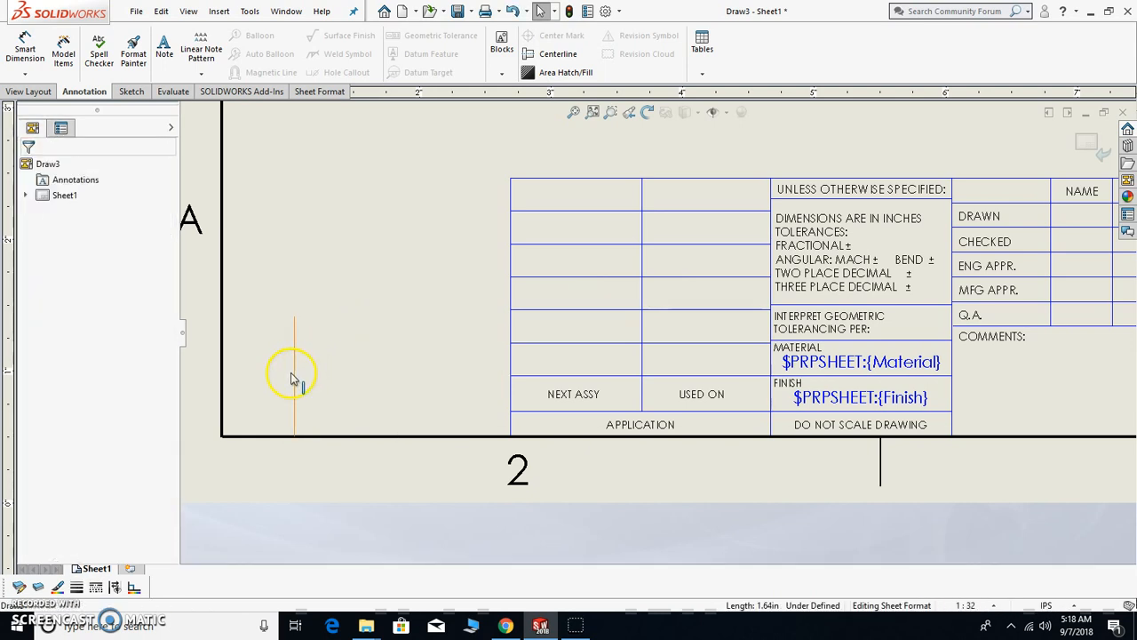
{"action": "key", "text": "Delete"}
Try to delete the application table's grid and labels and shorten the line above APPLICATION to the tolerance block
{"action": "left_click_drag", "start_coordinate": [461, 149], "coordinate": [426, 156]}
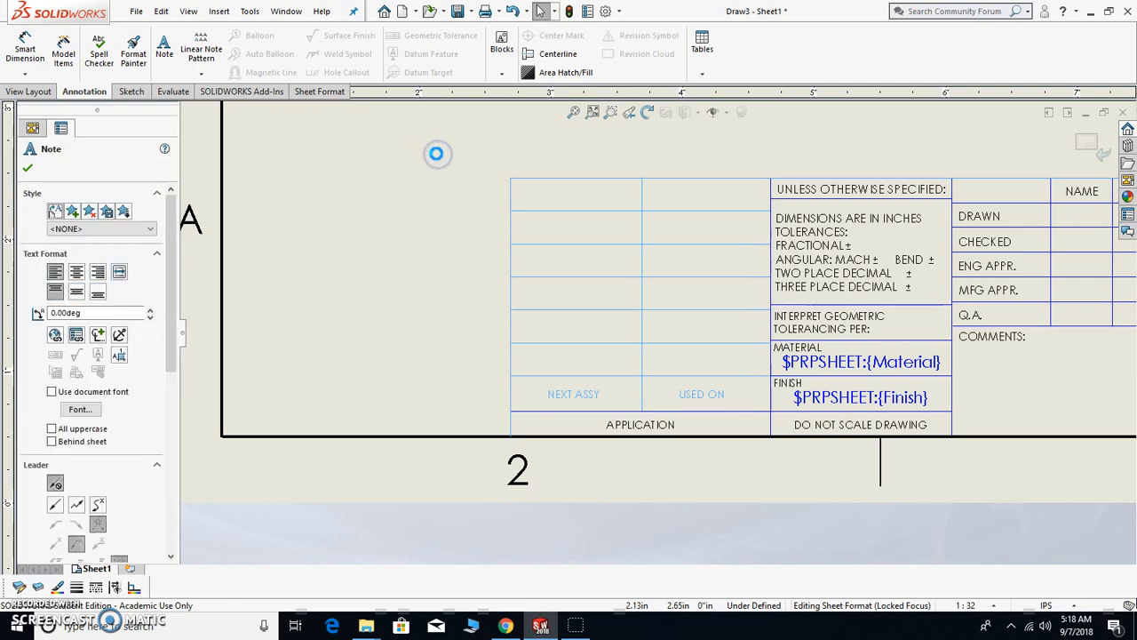
{"action": "key", "text": "Delete"}
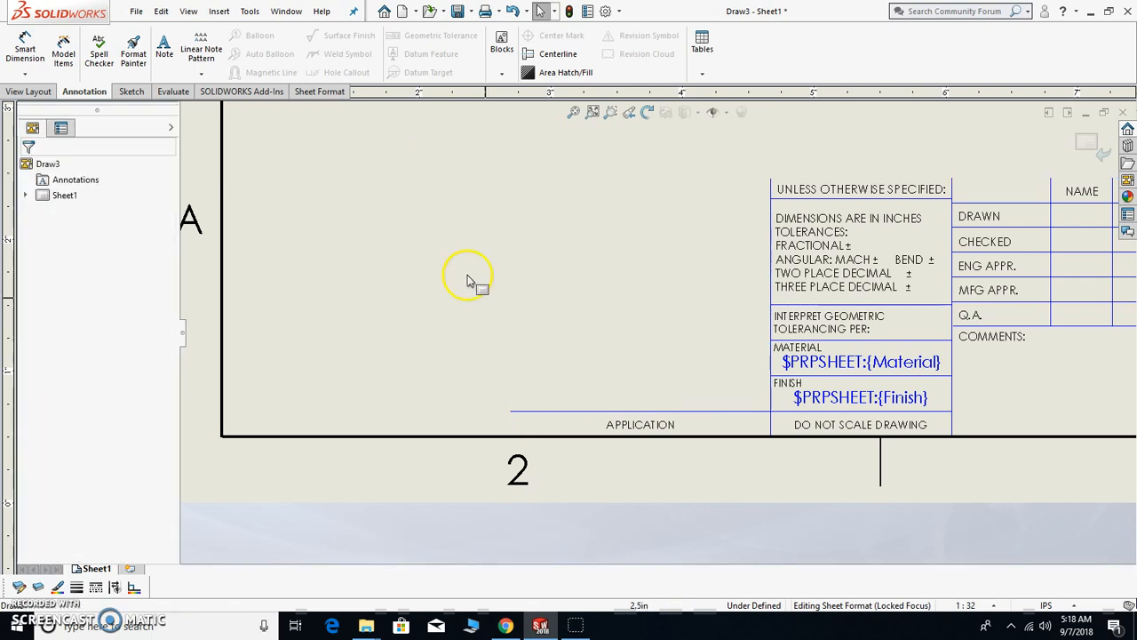
{"action": "left_click", "coordinate": [699, 415]}
{"action": "left_click", "coordinate": [512, 412]}
{"action": "left_click_drag", "start_coordinate": [631, 416], "coordinate": [770, 416]}
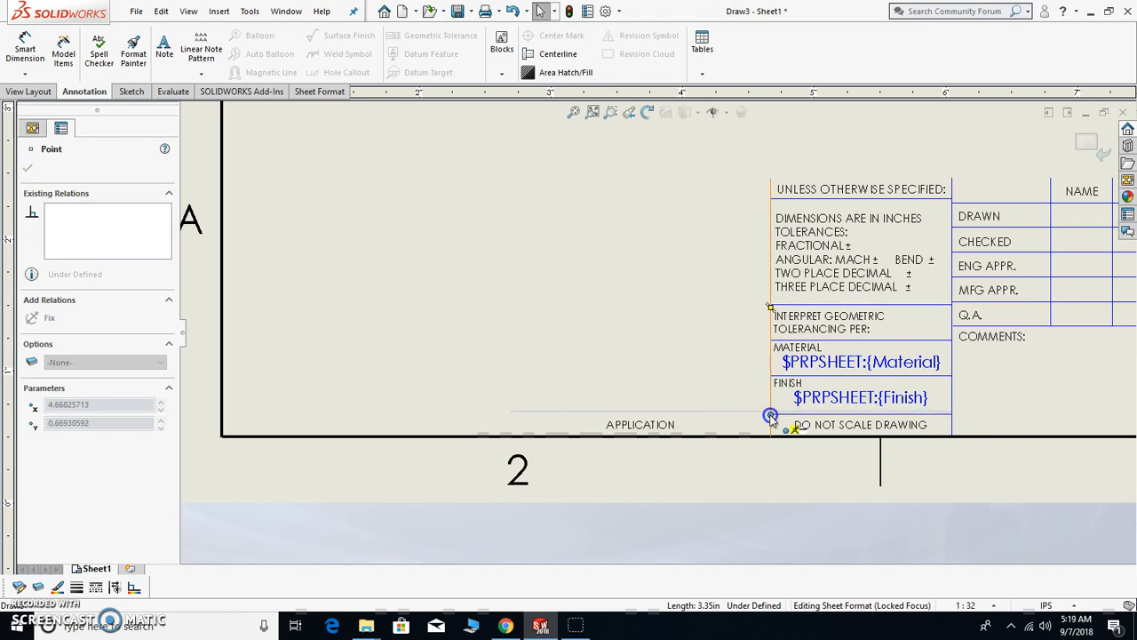
{"action": "left_click", "coordinate": [690, 337]}
{"action": "scroll", "coordinate": [685, 341], "scroll_direction": "up", "scroll_amount": 2}
{"action": "scroll", "coordinate": [791, 271], "scroll_direction": "down", "scroll_amount": 5}
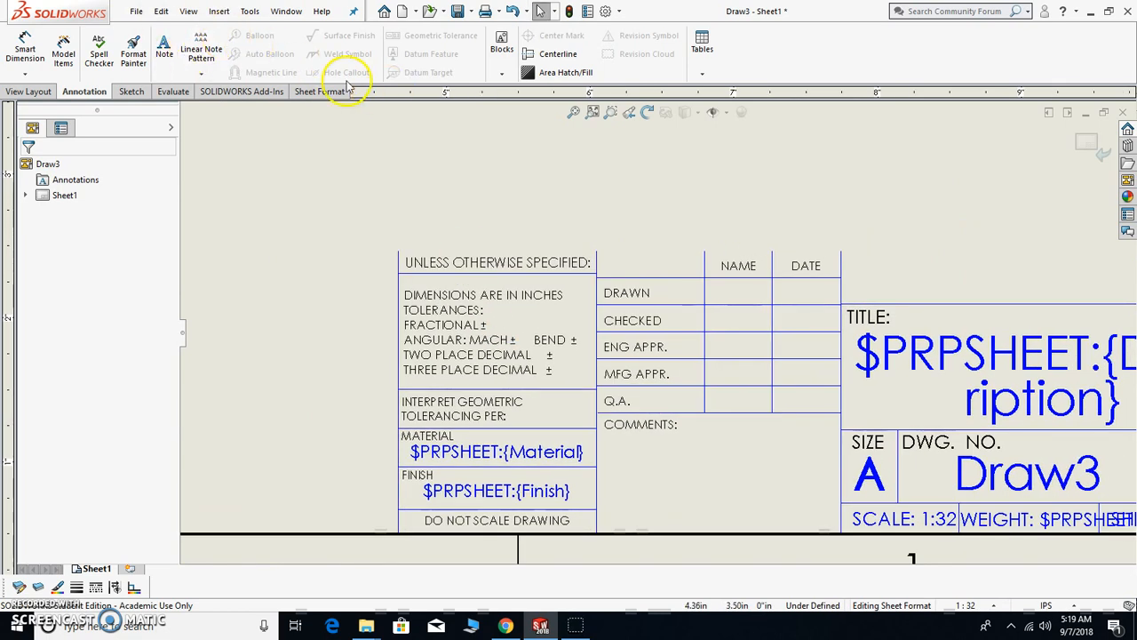
Undo the changes to the application table, including the deletion of its grid lines and labels
{"action": "left_click", "coordinate": [161, 11]}
{"action": "left_click", "coordinate": [186, 32]}
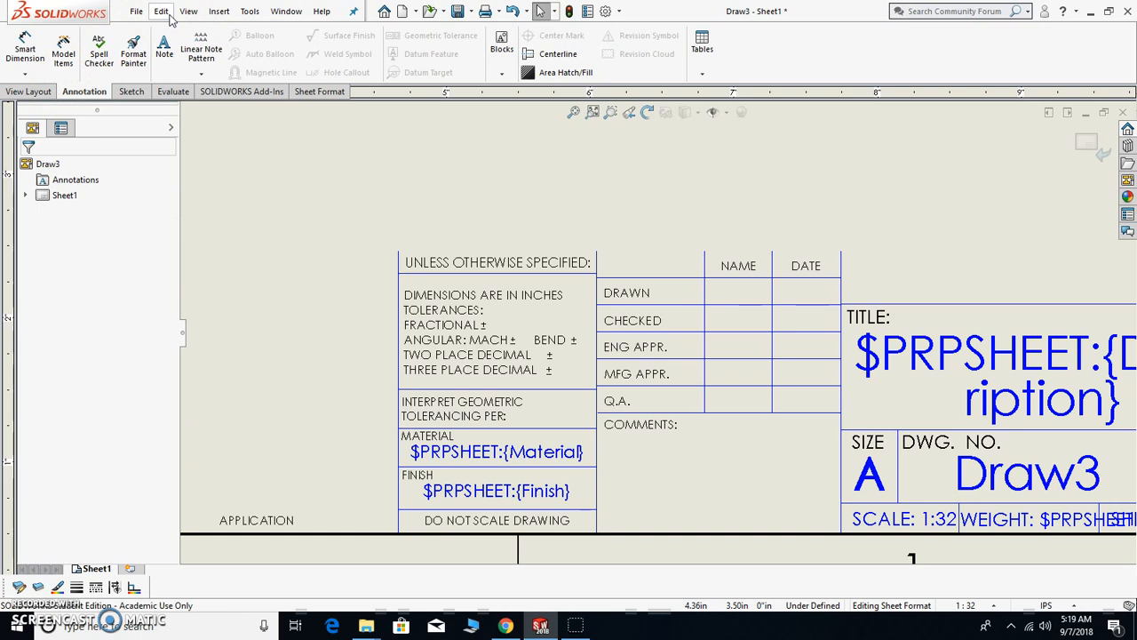
{"action": "key", "text": "ctrl+z"}
{"action": "key", "text": "ctrl+z"}
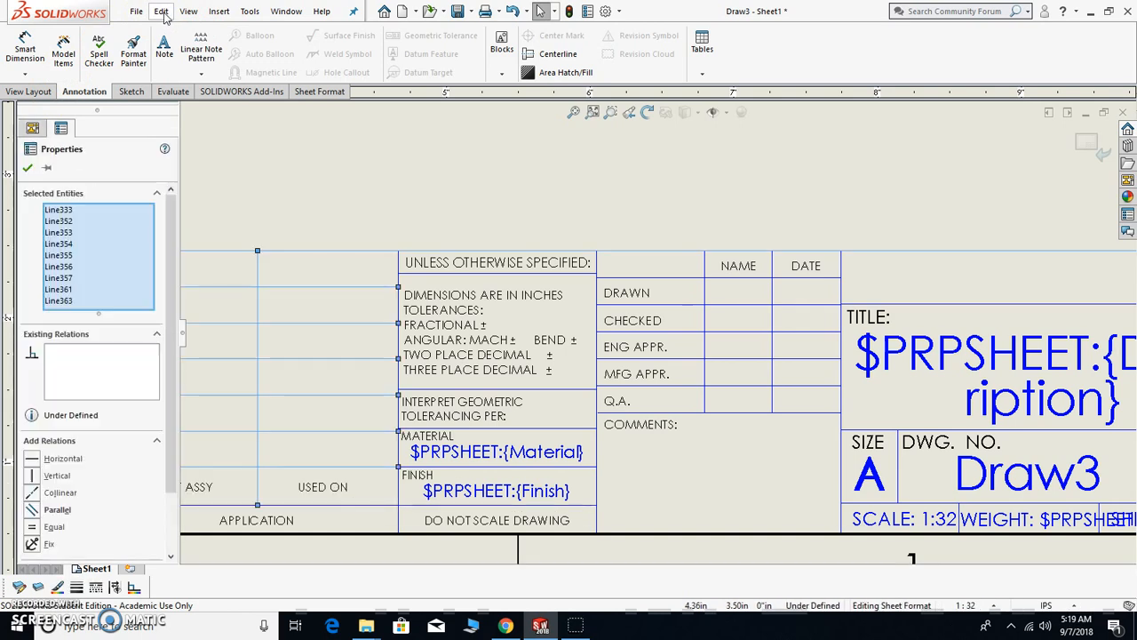
Try to shorten the title block's top border line to the left edge of the tolerance block
{"action": "scroll", "coordinate": [435, 220], "scroll_direction": "up", "scroll_amount": 3}
{"action": "left_click", "coordinate": [467, 223]}
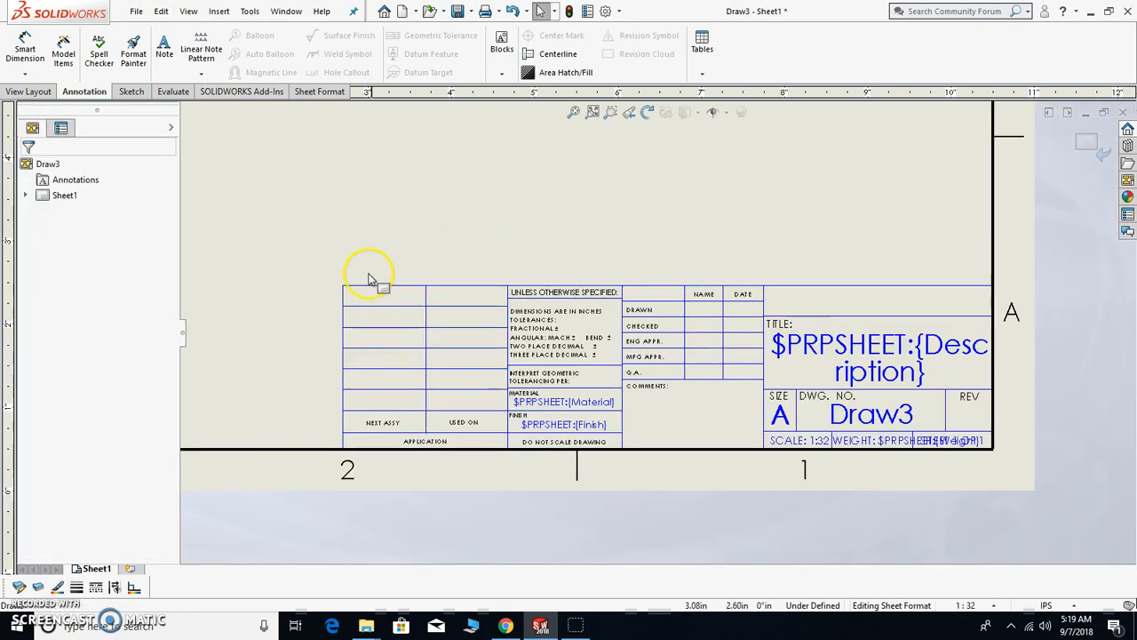
{"action": "left_click", "coordinate": [370, 287]}
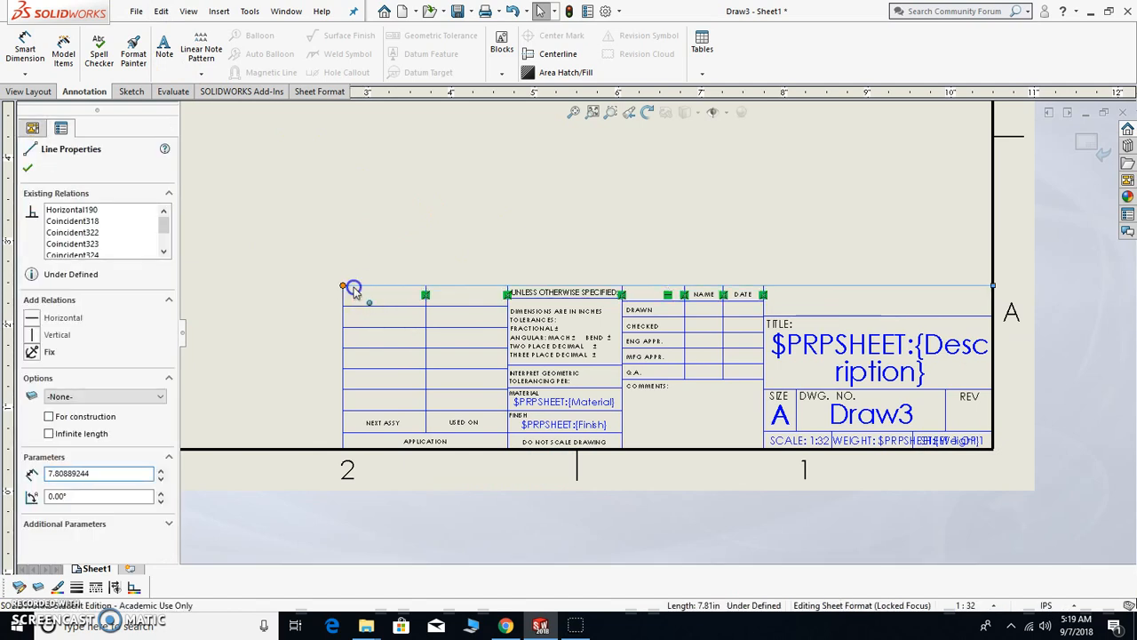
{"action": "left_click", "coordinate": [505, 290]}
{"action": "left_click", "coordinate": [440, 240]}
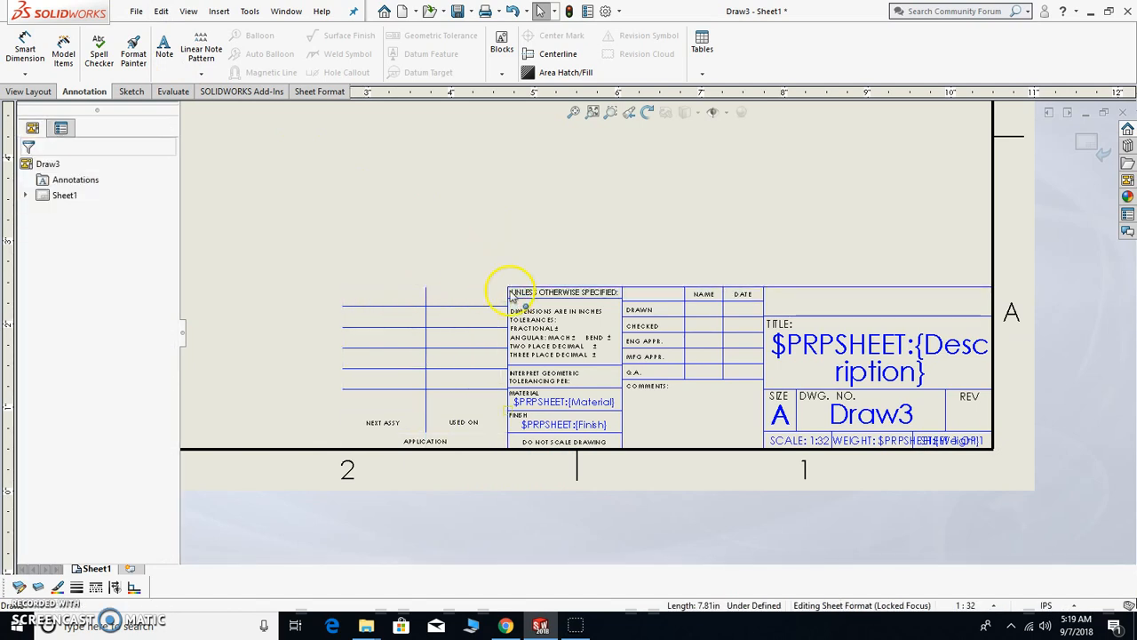
{"action": "left_click_drag", "start_coordinate": [511, 295], "coordinate": [513, 296]}
{"action": "scroll", "coordinate": [516, 296], "scroll_direction": "down", "scroll_amount": 1}
{"action": "scroll", "coordinate": [647, 337], "scroll_direction": "down", "scroll_amount": 1}
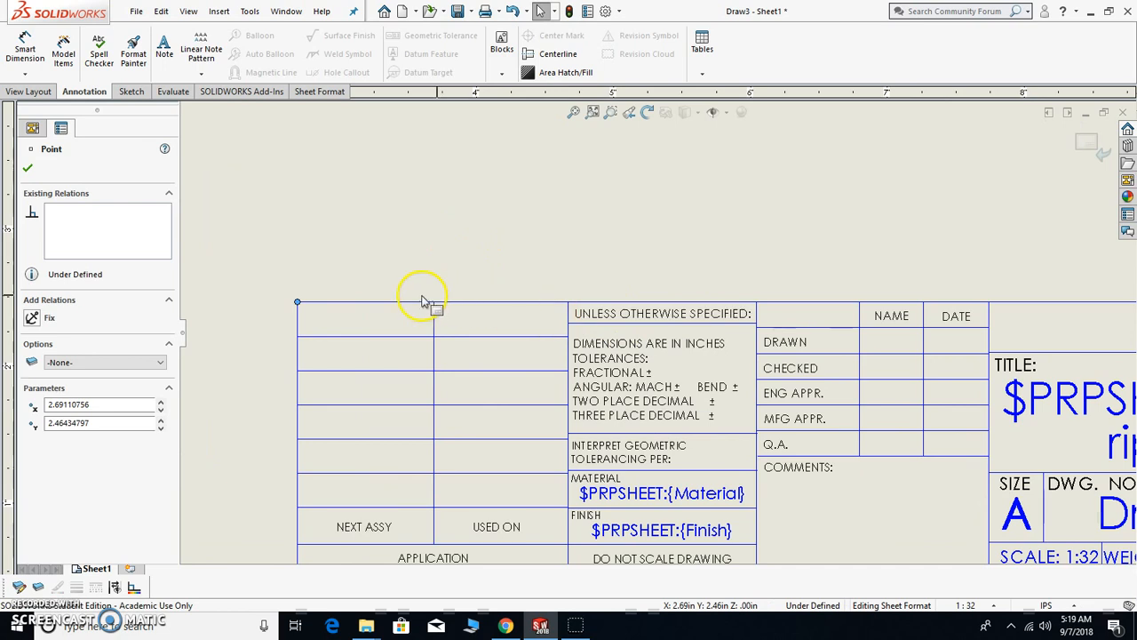
Delete the horizontal and vertical grid lines inside the application table, keeping its outer border
{"action": "left_click", "coordinate": [302, 335]}
{"action": "left_click_drag", "start_coordinate": [485, 489], "coordinate": [385, 329]}
{"action": "key", "text": "Delete"}
{"action": "left_click", "coordinate": [437, 508]}
{"action": "key", "text": "Delete"}
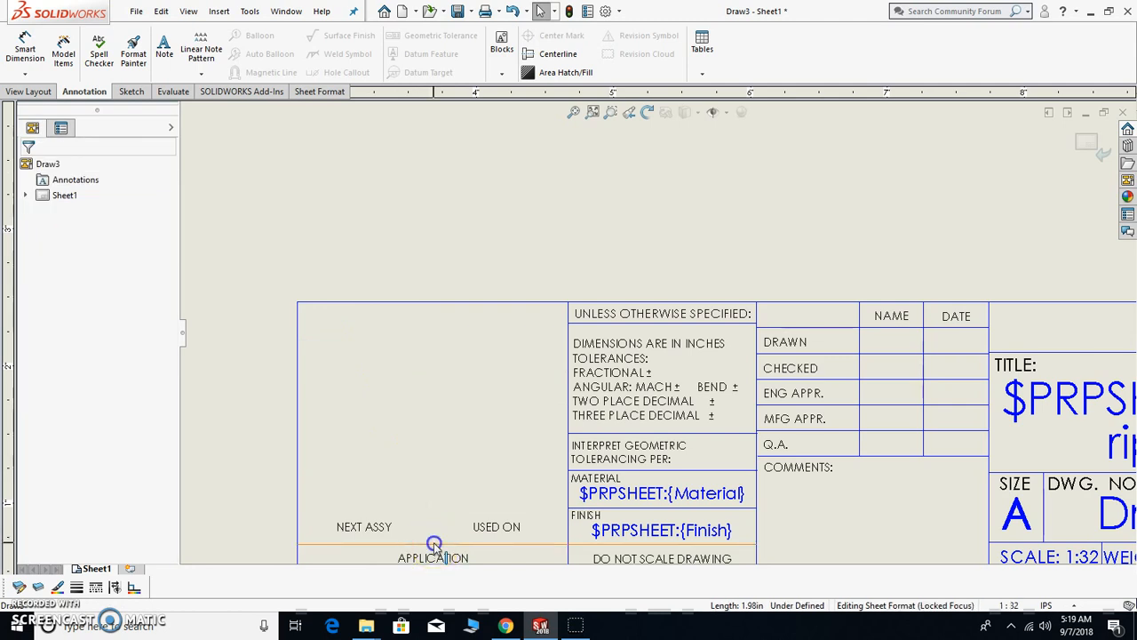
Delete the application table's left border line and shorten the top border line to the tolerance block's left edge
{"action": "left_click", "coordinate": [434, 544]}
{"action": "scroll", "coordinate": [396, 444], "scroll_direction": "up", "scroll_amount": 3}
{"action": "left_click", "coordinate": [494, 373]}
{"action": "left_click", "coordinate": [449, 382]}
{"action": "key", "text": "Delete"}
{"action": "left_click_drag", "start_coordinate": [449, 316], "coordinate": [606, 315]}
Shorten the horizontal line above APPLICATION so it ends at the tolerance block's left edge
{"action": "scroll", "coordinate": [532, 416], "scroll_direction": "down", "scroll_amount": 2}
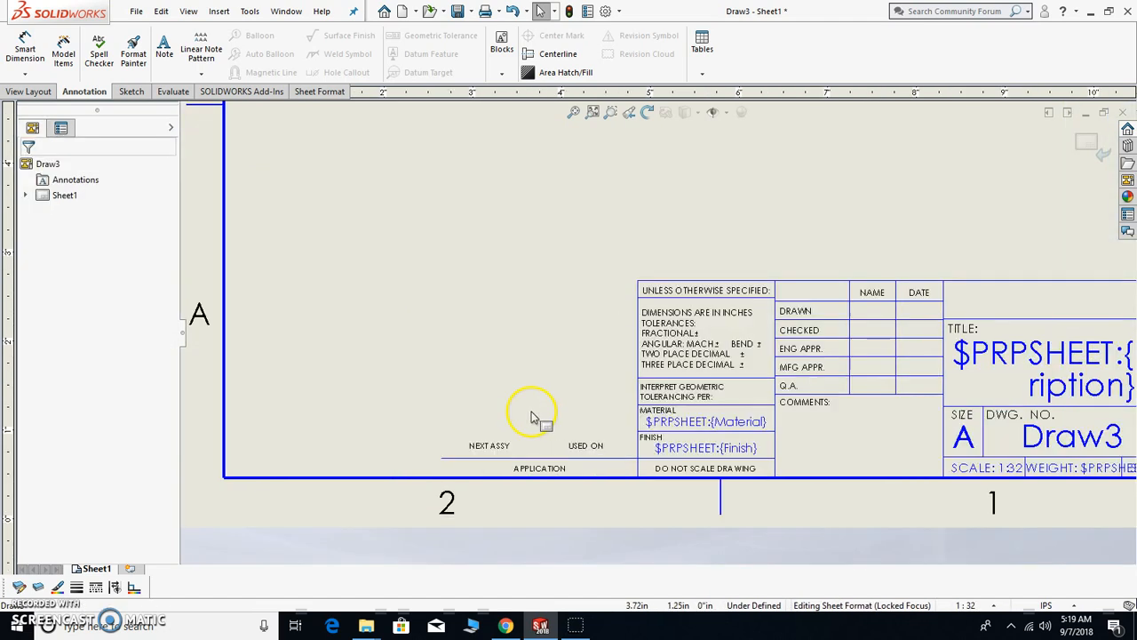
{"action": "left_click", "coordinate": [535, 466]}
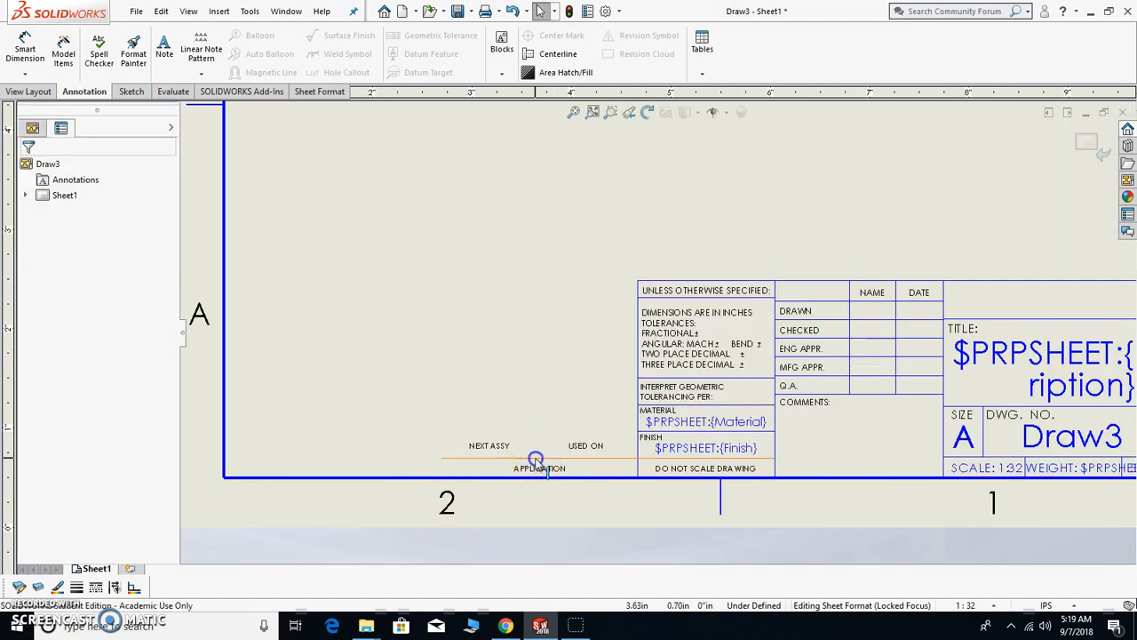
{"action": "left_click_drag", "start_coordinate": [446, 459], "coordinate": [629, 462]}
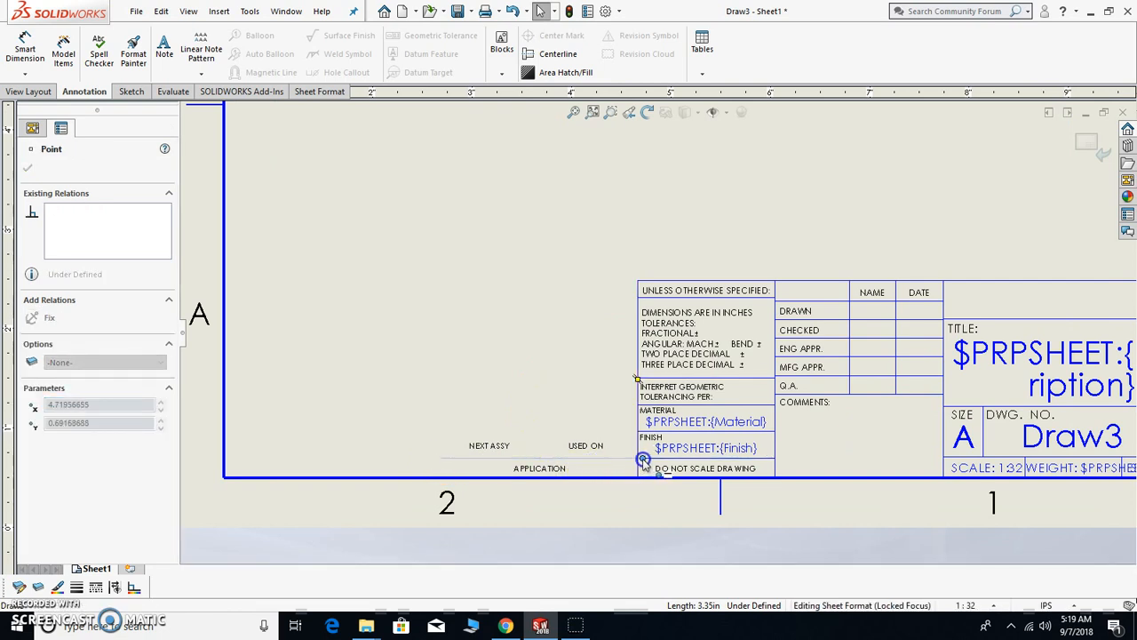
Delete the USED ON, APPLICATION and NEXT ASSY labels from the sheet format
{"action": "left_click", "coordinate": [580, 445]}
{"action": "key", "text": "Delete"}
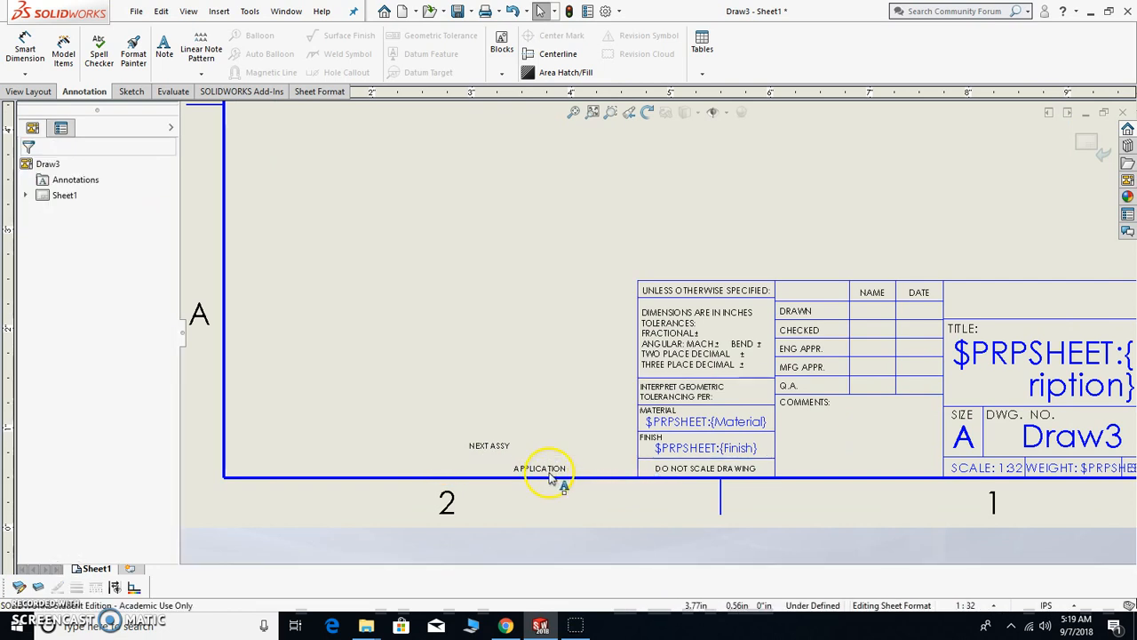
{"action": "left_click", "coordinate": [546, 468]}
{"action": "key", "text": "Delete"}
{"action": "left_click", "coordinate": [500, 451]}
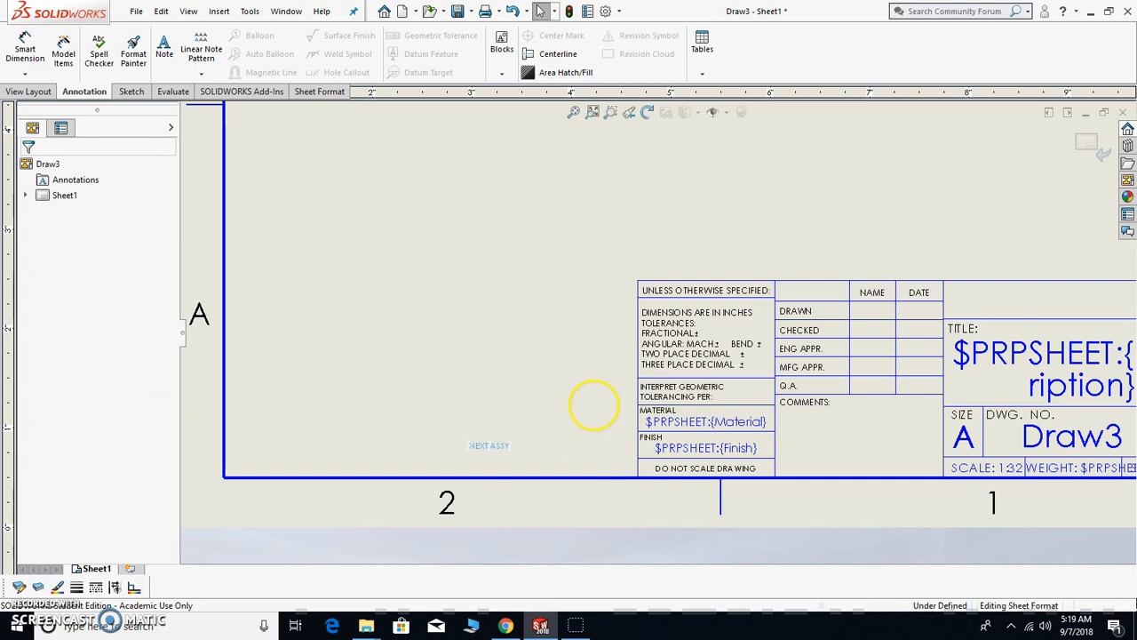
{"action": "key", "text": "Delete"}
Examine the remaining title block fields, including the approvals, title, size, scale and tolerance areas
{"action": "scroll", "coordinate": [736, 343], "scroll_direction": "up", "scroll_amount": 3}
{"action": "scroll", "coordinate": [842, 393], "scroll_direction": "down", "scroll_amount": 3}
{"action": "scroll", "coordinate": [697, 377], "scroll_direction": "down", "scroll_amount": 4}
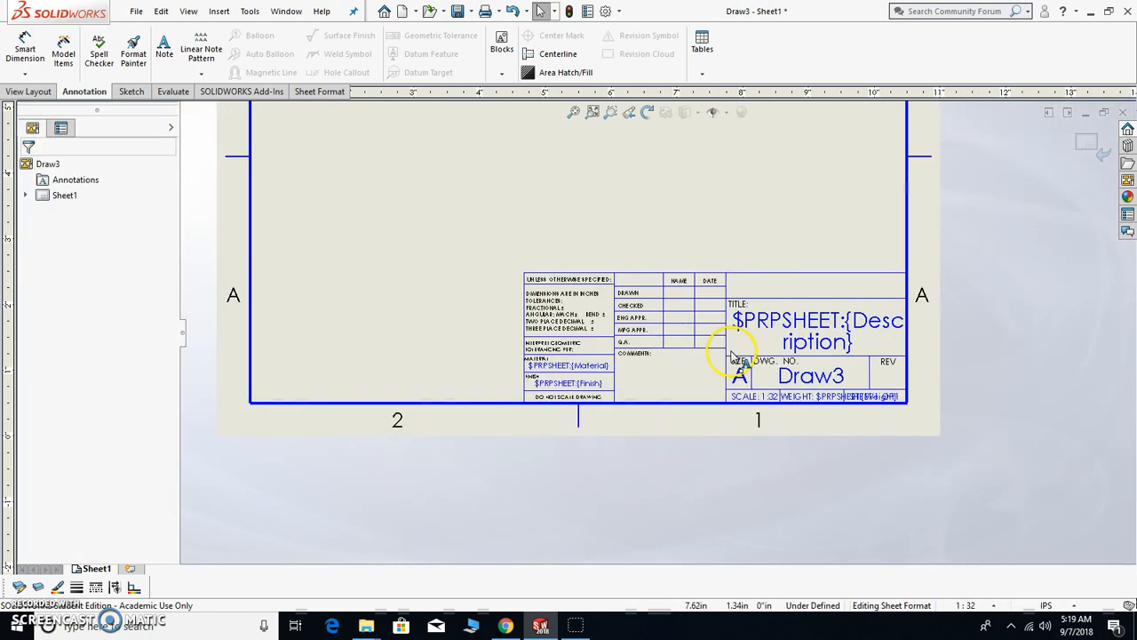
{"action": "scroll", "coordinate": [604, 354], "scroll_direction": "down", "scroll_amount": 1}
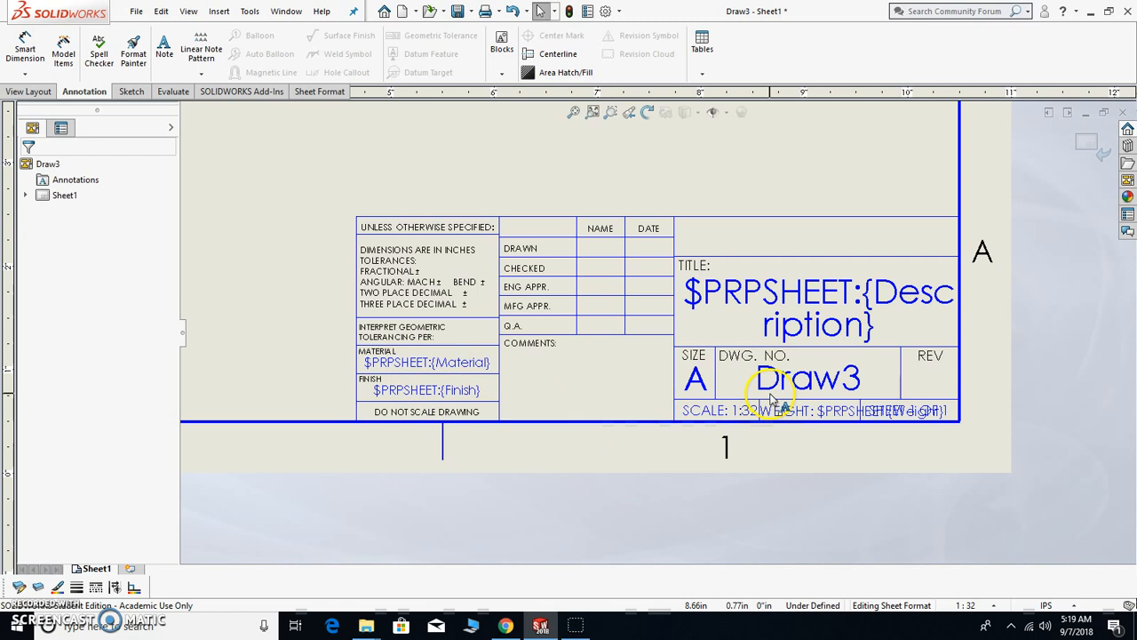
{"action": "scroll", "coordinate": [653, 297], "scroll_direction": "up", "scroll_amount": 2}
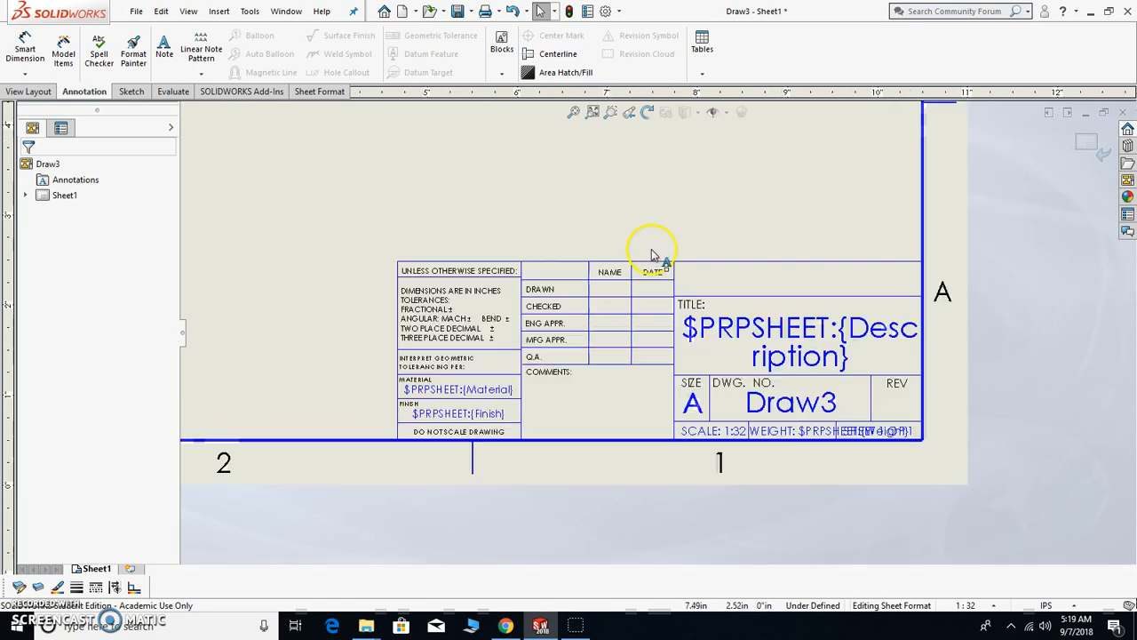
{"action": "scroll", "coordinate": [663, 250], "scroll_direction": "down", "scroll_amount": 2}
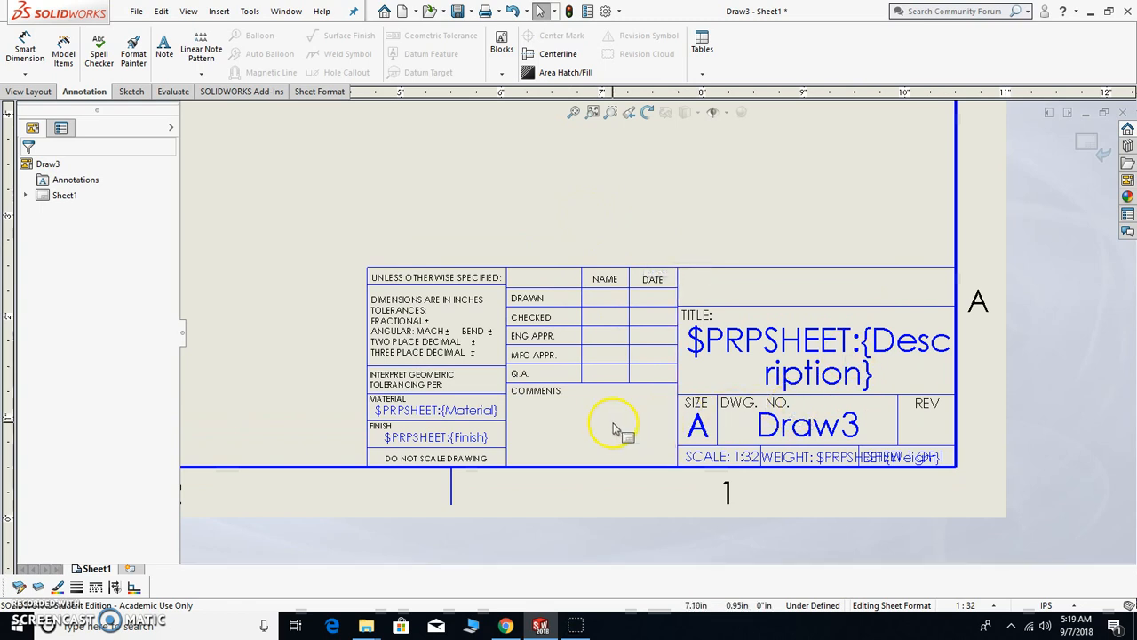
{"action": "scroll", "coordinate": [613, 417], "scroll_direction": "up", "scroll_amount": 2}
{"action": "scroll", "coordinate": [586, 355], "scroll_direction": "down", "scroll_amount": 4}
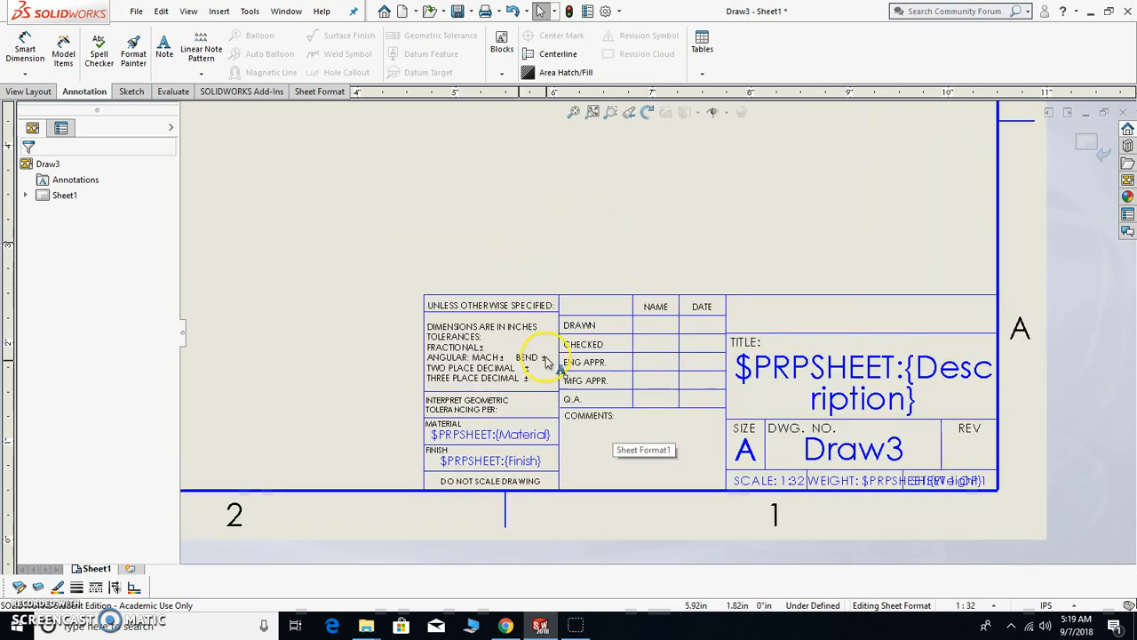
Enter 1/32" as the FRACTIONAL ± tolerance in the title block's tolerance note
{"action": "middle_click_drag", "start_coordinate": [456, 263], "coordinate": [439, 290], "text": "ctrl"}
{"action": "key", "text": "Escape"}
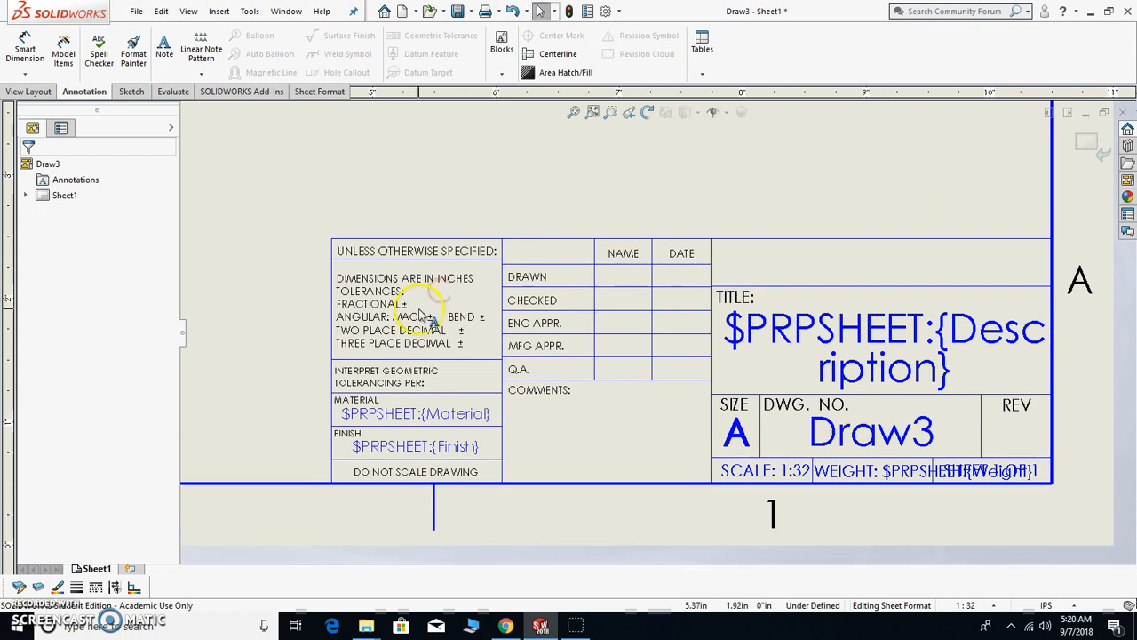
{"action": "double_click", "coordinate": [386, 318]}
{"action": "left_click", "coordinate": [414, 305]}
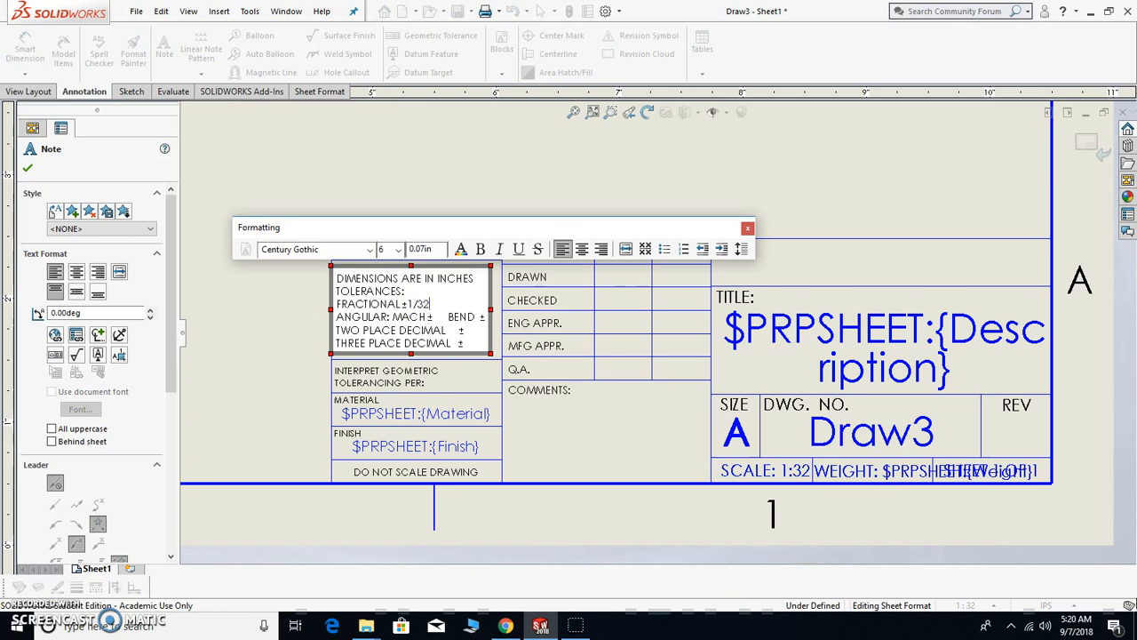
Enter 1 as the ANGULAR tolerance value after both MACH ± and BEND ± in the tolerance note
{"action": "left_click", "coordinate": [436, 316]}
{"action": "left_click", "coordinate": [434, 317]}
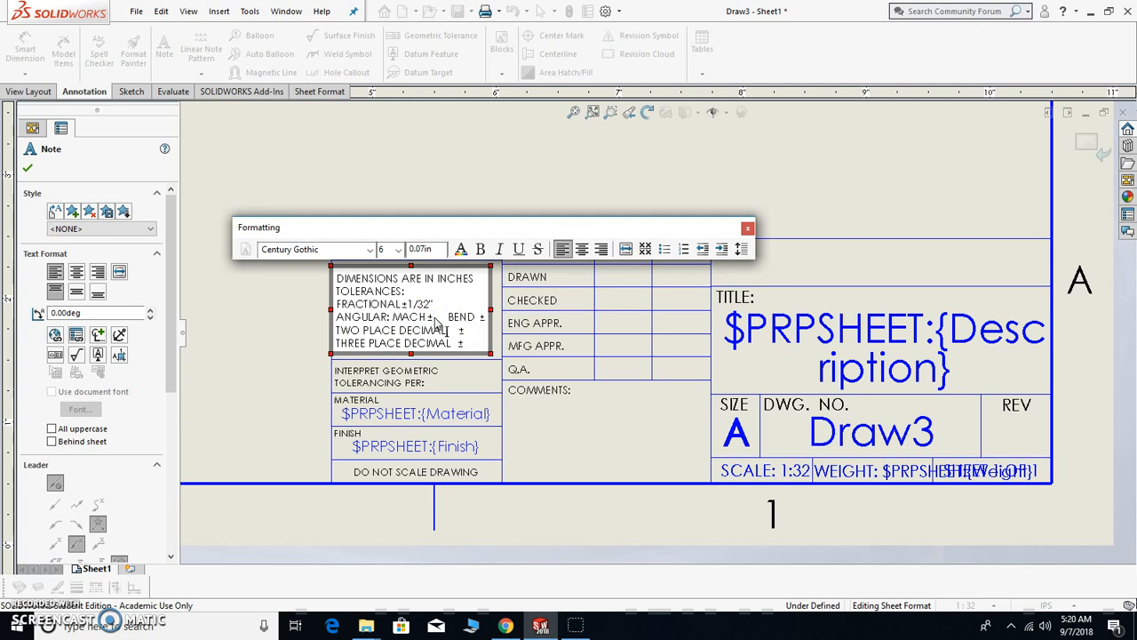
{"action": "type", "text": "1"}
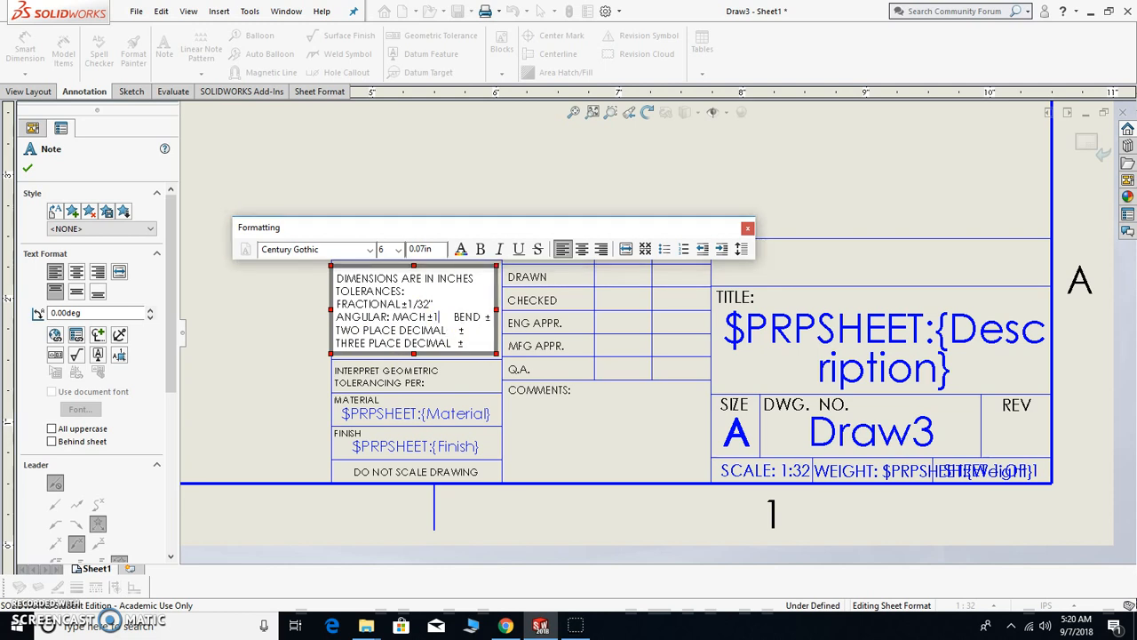
{"action": "left_click", "coordinate": [488, 328]}
{"action": "left_click", "coordinate": [489, 320]}
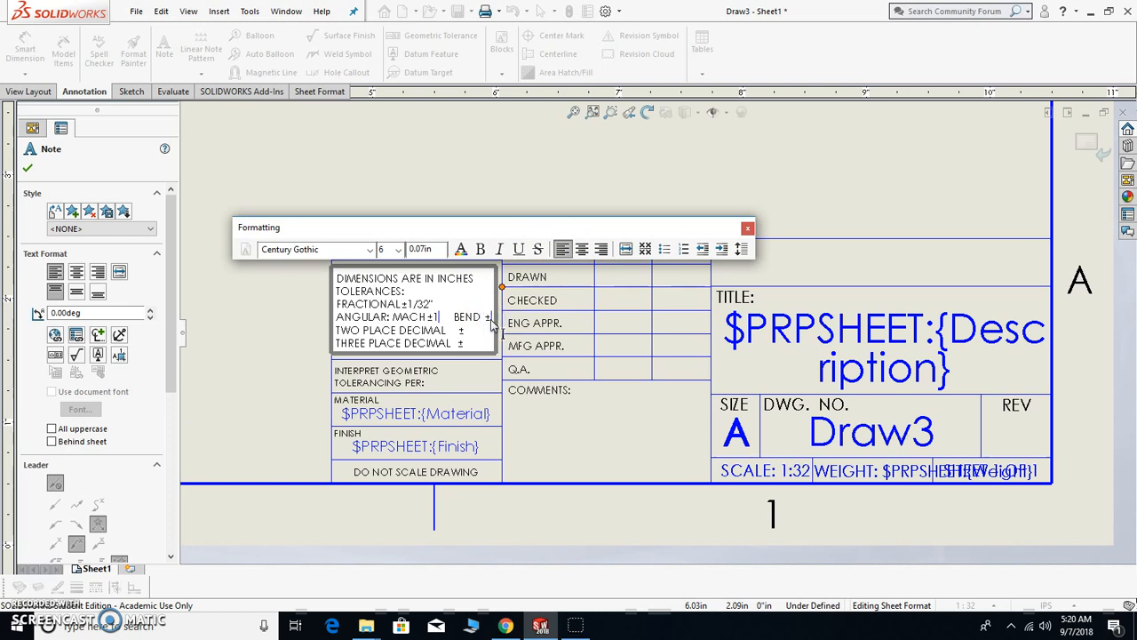
{"action": "type", "text": "1"}
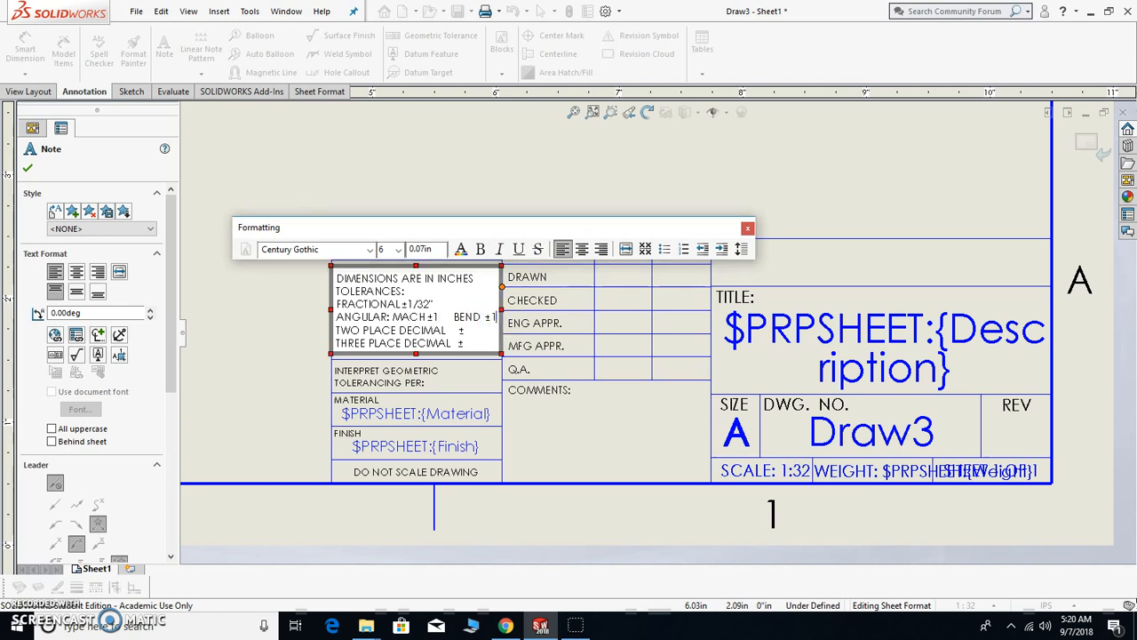
Set the two place decimal tolerance to ±.01 and the three place decimal tolerance to ±.005
{"action": "left_click", "coordinate": [468, 333]}
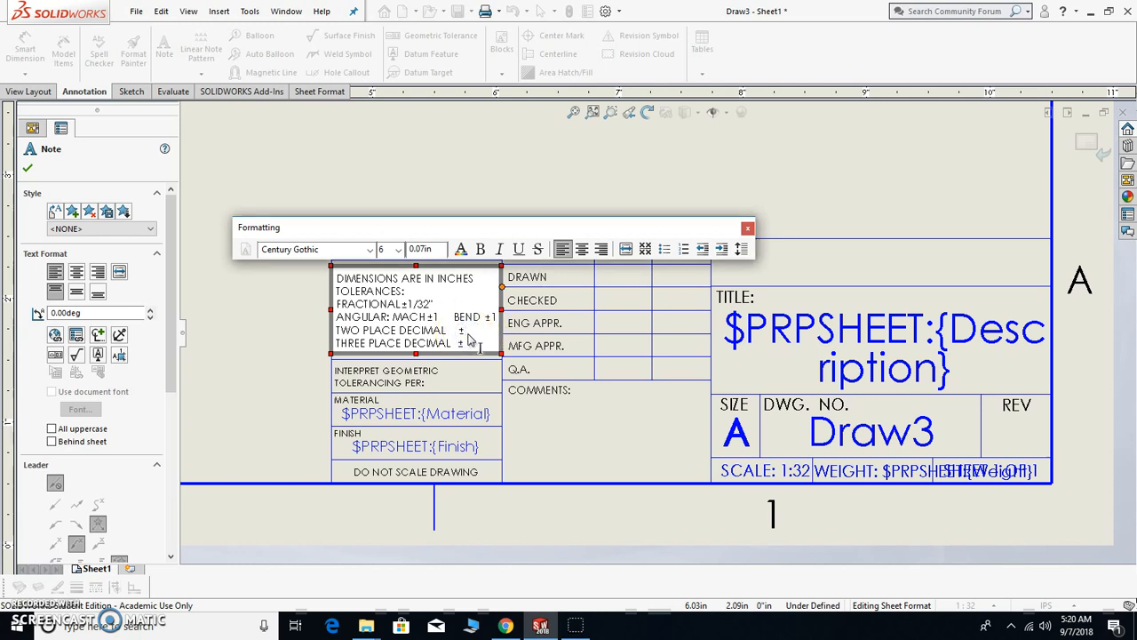
{"action": "type", "text": ".01"}
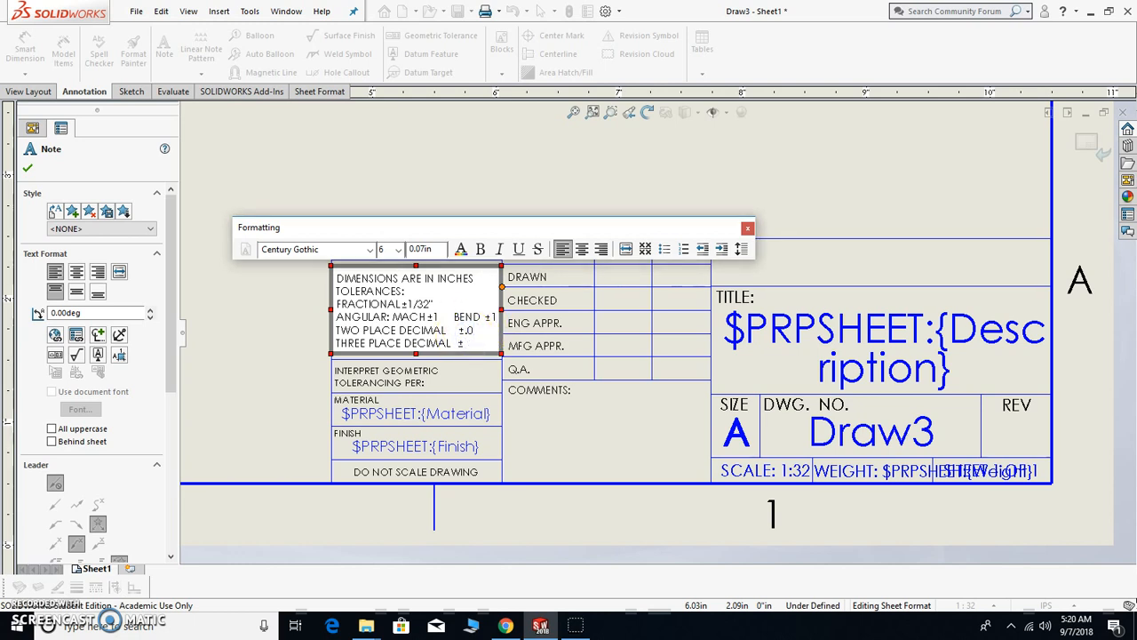
{"action": "left_click", "coordinate": [466, 345]}
{"action": "type", "text": ".005"}
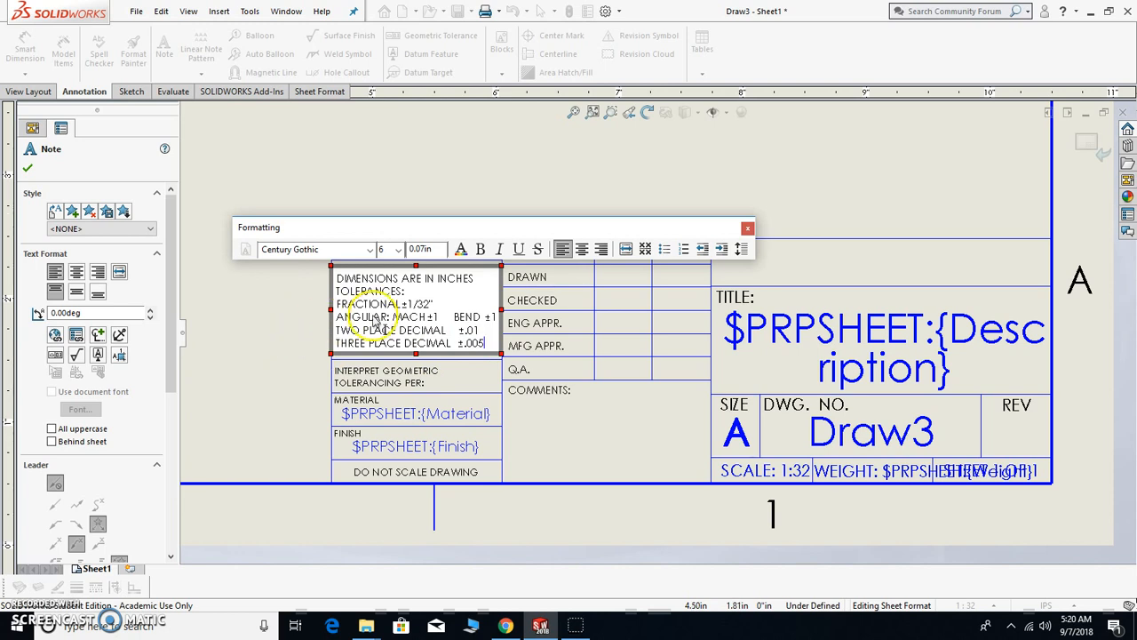
Add degree symbols after the MACH ±1 and BEND ±1 values and close the tolerance note
{"action": "left_click", "coordinate": [439, 316]}
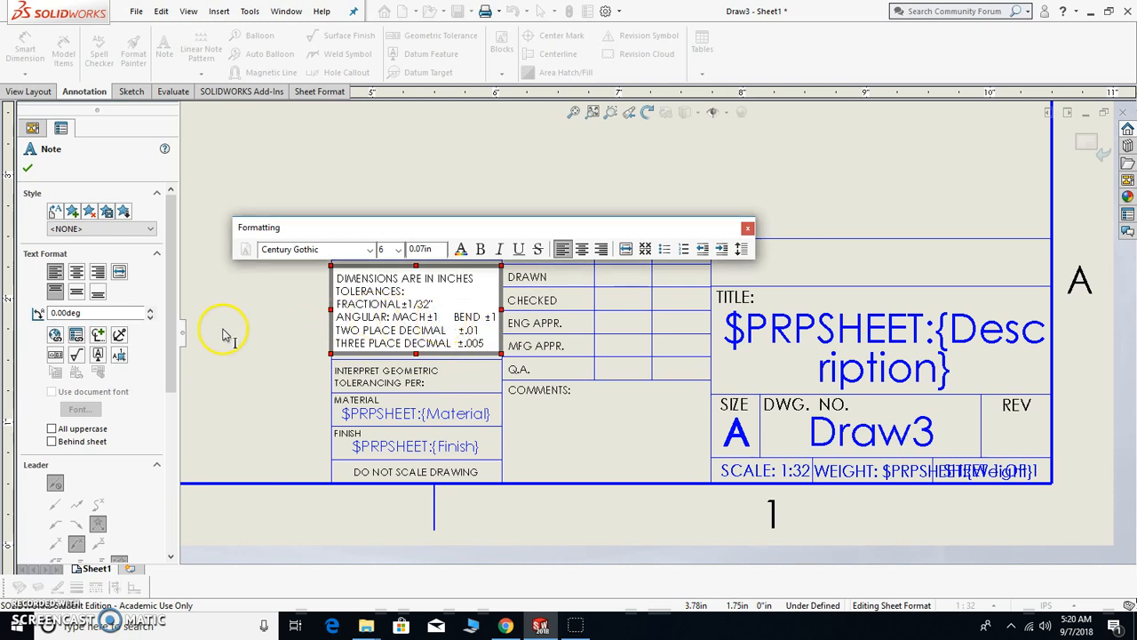
{"action": "left_click", "coordinate": [98, 335]}
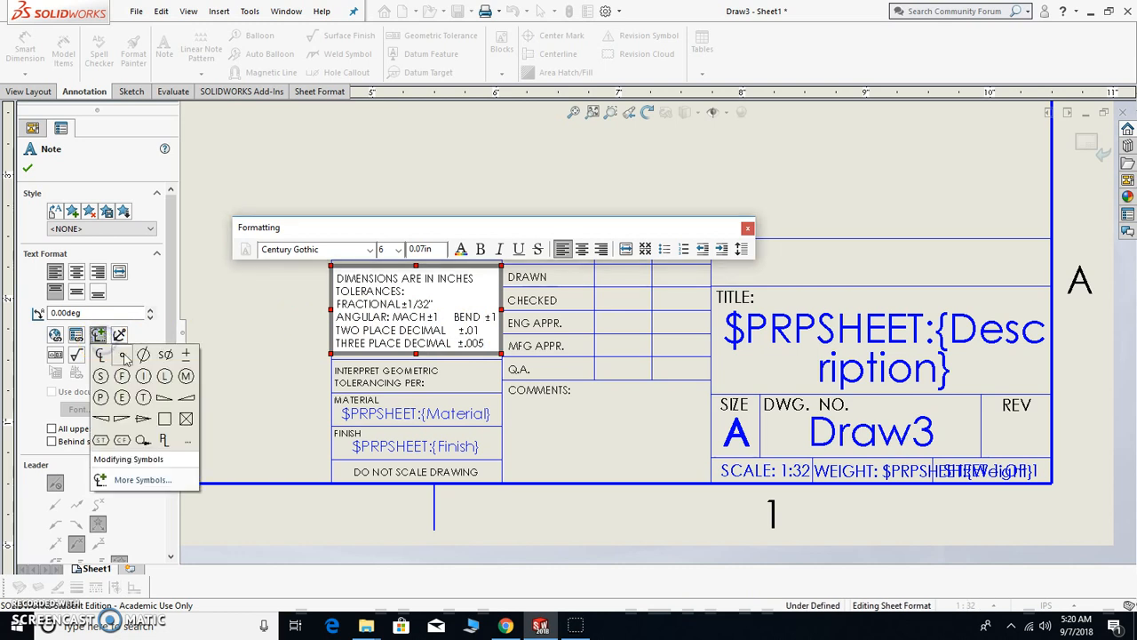
{"action": "left_click", "coordinate": [125, 355]}
{"action": "left_click", "coordinate": [496, 317]}
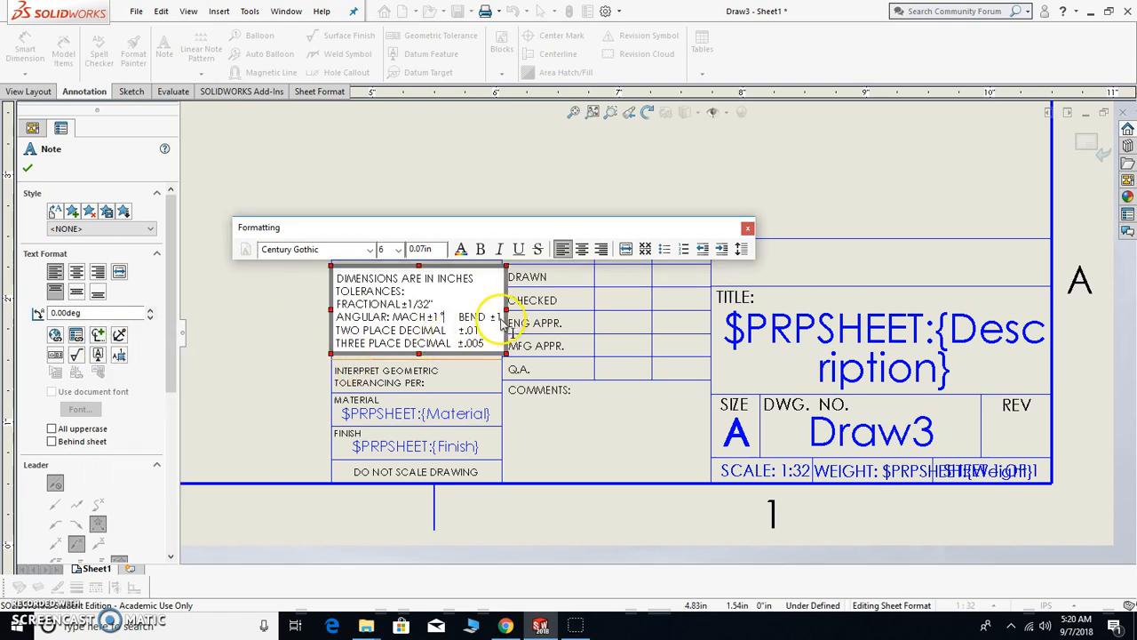
{"action": "left_click", "coordinate": [99, 335]}
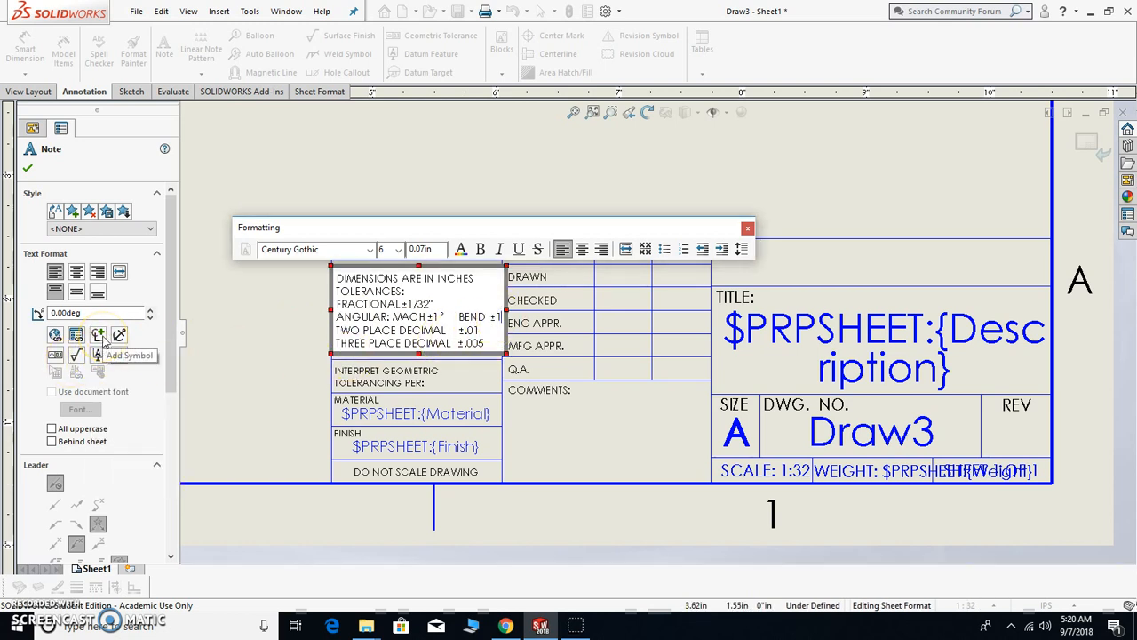
{"action": "left_click", "coordinate": [124, 355]}
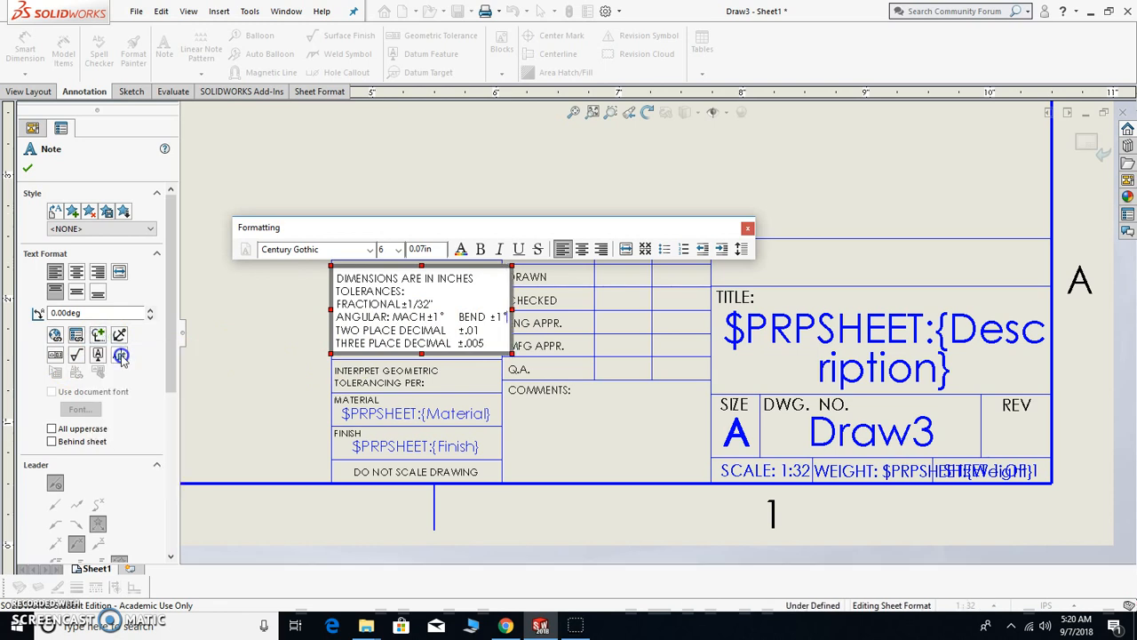
{"action": "left_click", "coordinate": [188, 307]}
Remove the extra spaces before BEND in the tolerance note so the angular line fits inside its block
{"action": "scroll", "coordinate": [433, 325], "scroll_direction": "down", "scroll_amount": 2}
{"action": "double_click", "coordinate": [514, 330]}
{"action": "left_click", "coordinate": [513, 327]}
{"action": "key", "text": "BackSpace"}
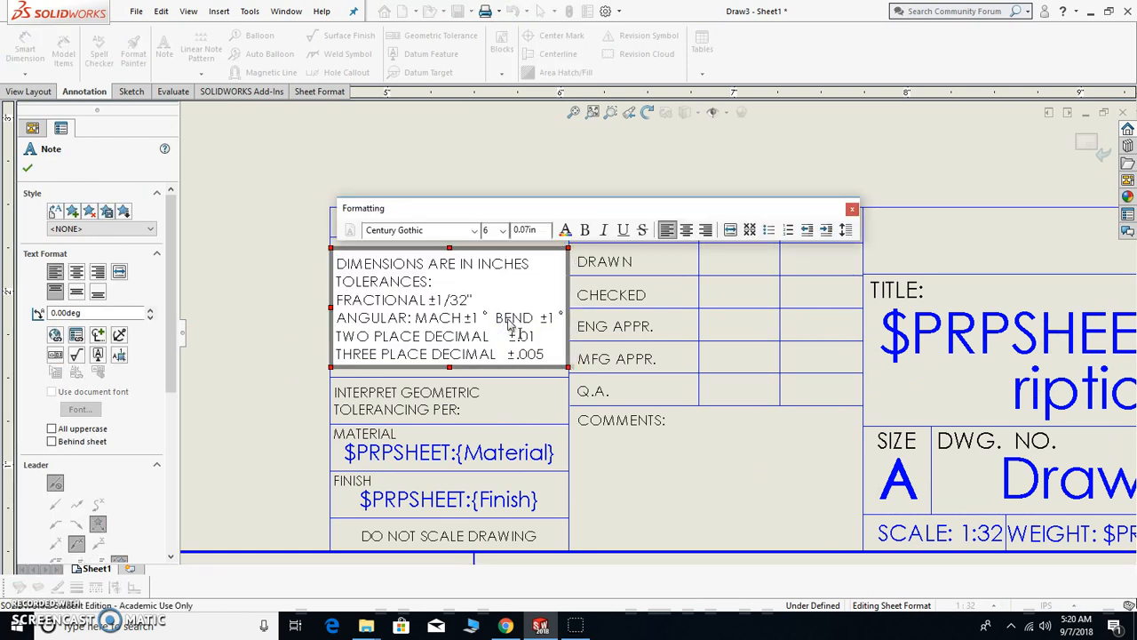
{"action": "key", "text": "BackSpace"}
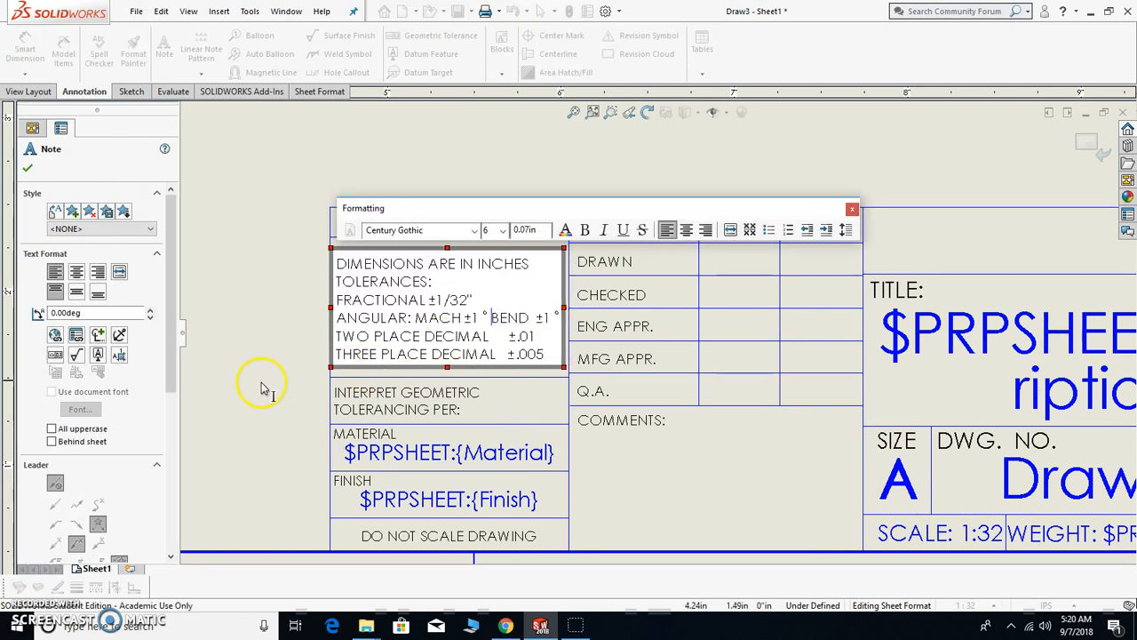
{"action": "left_click", "coordinate": [288, 377]}
Enter the drafter's name in the NAME field of the DRAWN row
{"action": "scroll", "coordinate": [685, 337], "scroll_direction": "up", "scroll_amount": 5}
{"action": "scroll", "coordinate": [709, 336], "scroll_direction": "down", "scroll_amount": 2}
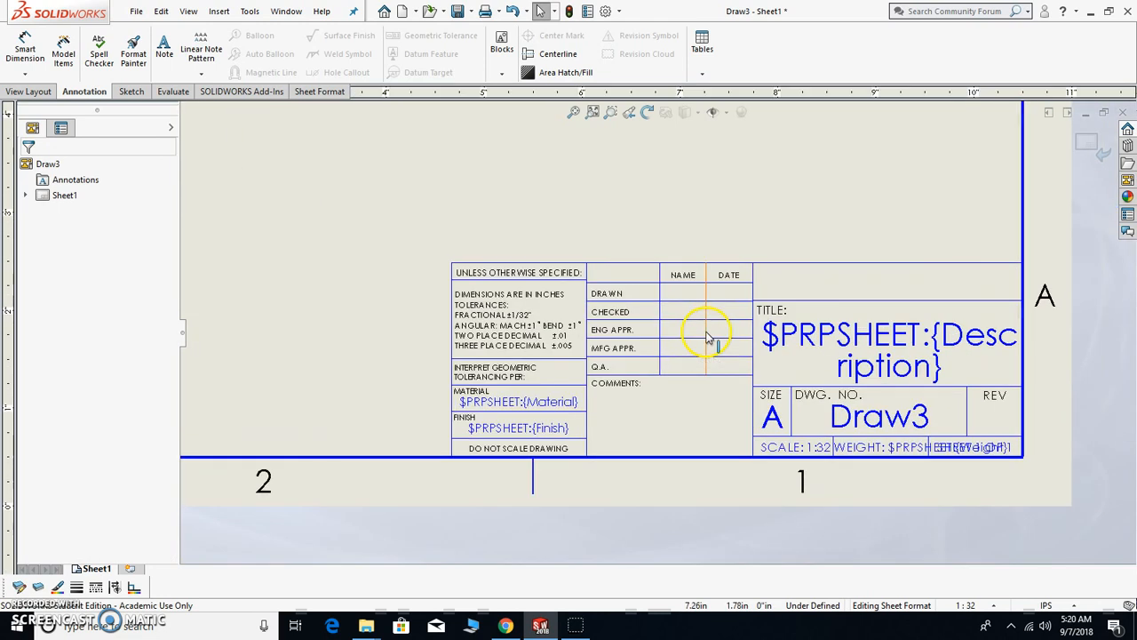
{"action": "scroll", "coordinate": [673, 272], "scroll_direction": "down", "scroll_amount": 1}
{"action": "scroll", "coordinate": [681, 285], "scroll_direction": "down", "scroll_amount": 1}
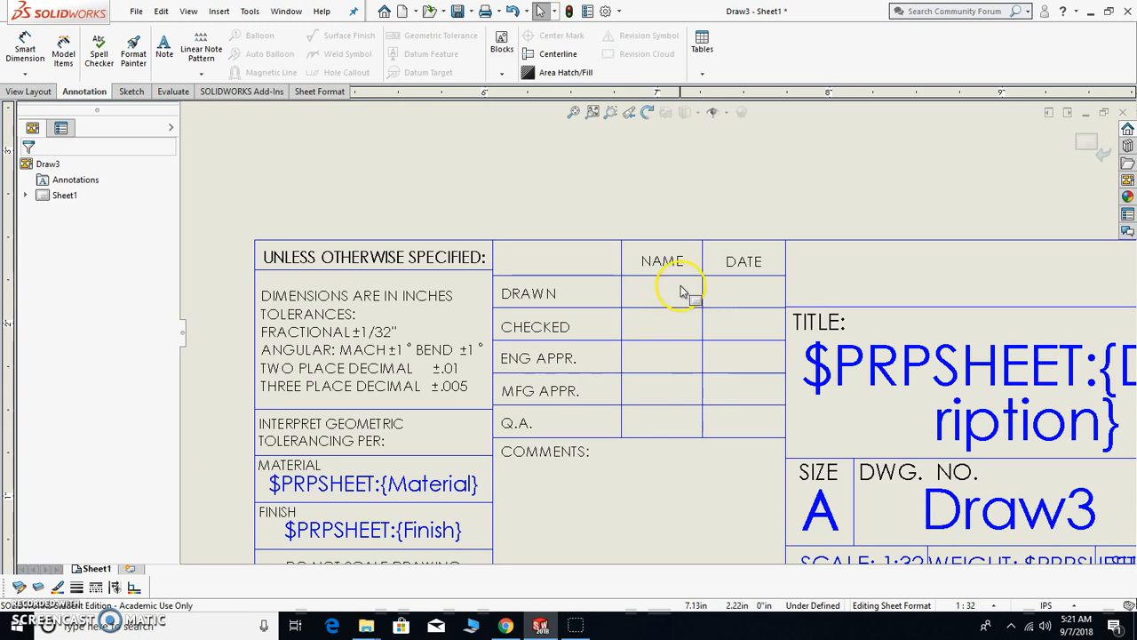
{"action": "double_click", "coordinate": [671, 297]}
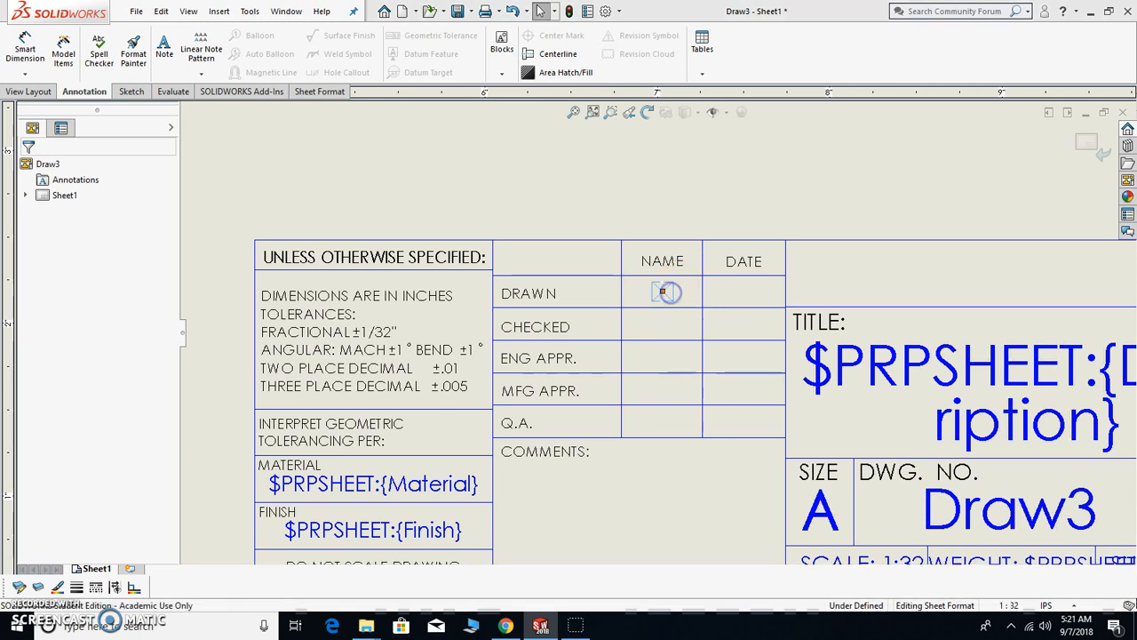
{"action": "left_click_drag", "start_coordinate": [689, 293], "coordinate": [695, 297]}
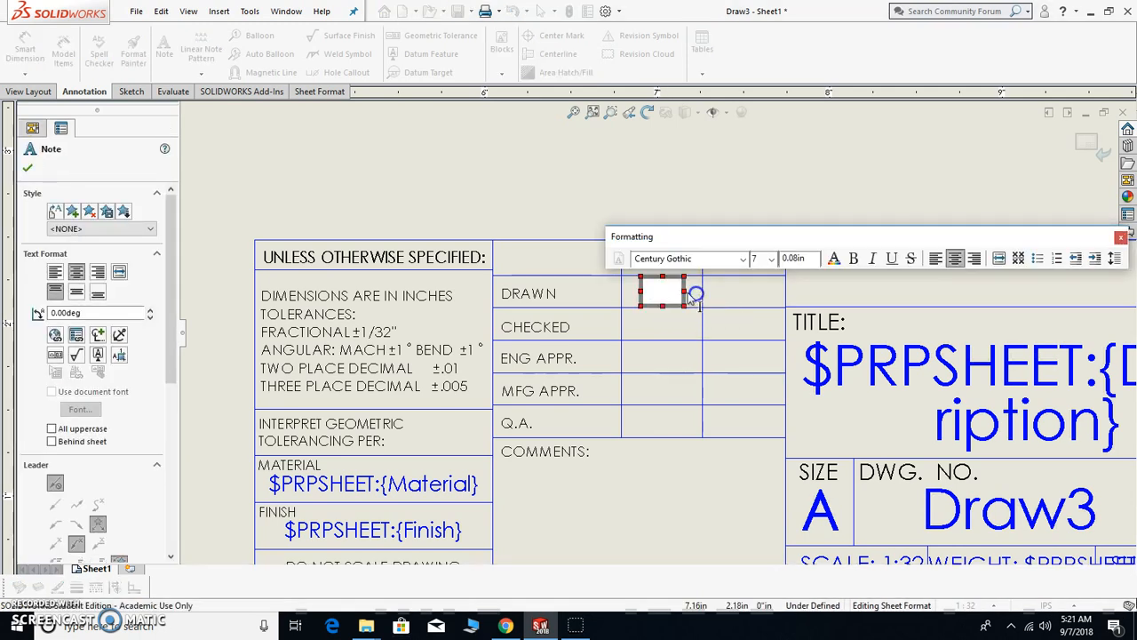
{"action": "left_click", "coordinate": [667, 292]}
{"action": "type", "text": "E"}
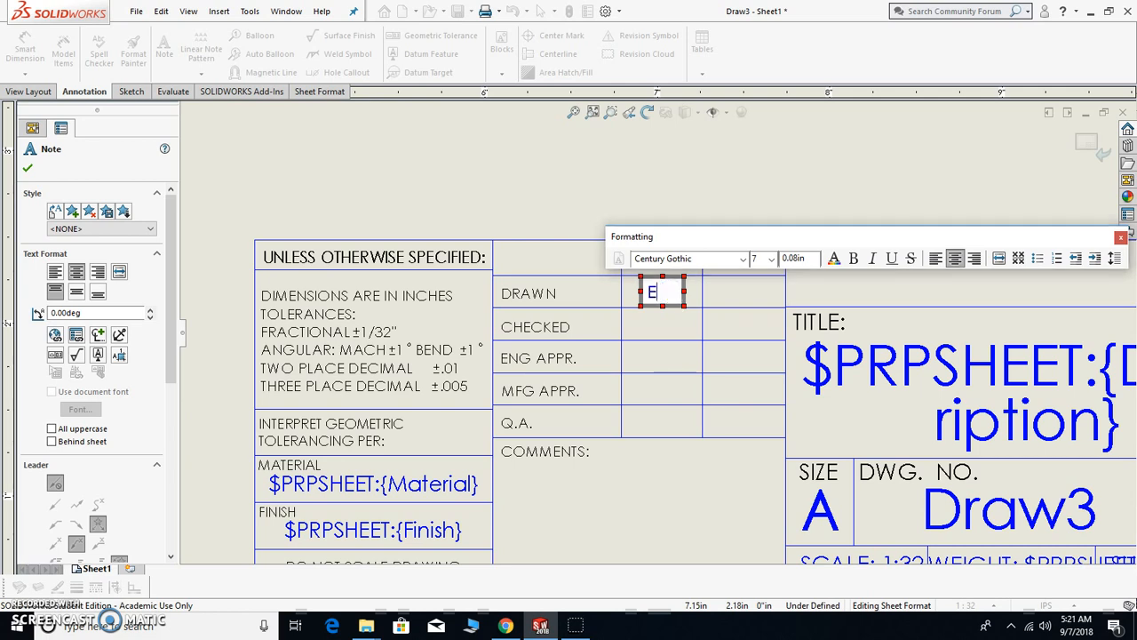
{"action": "type", "text": ".Hughes"}
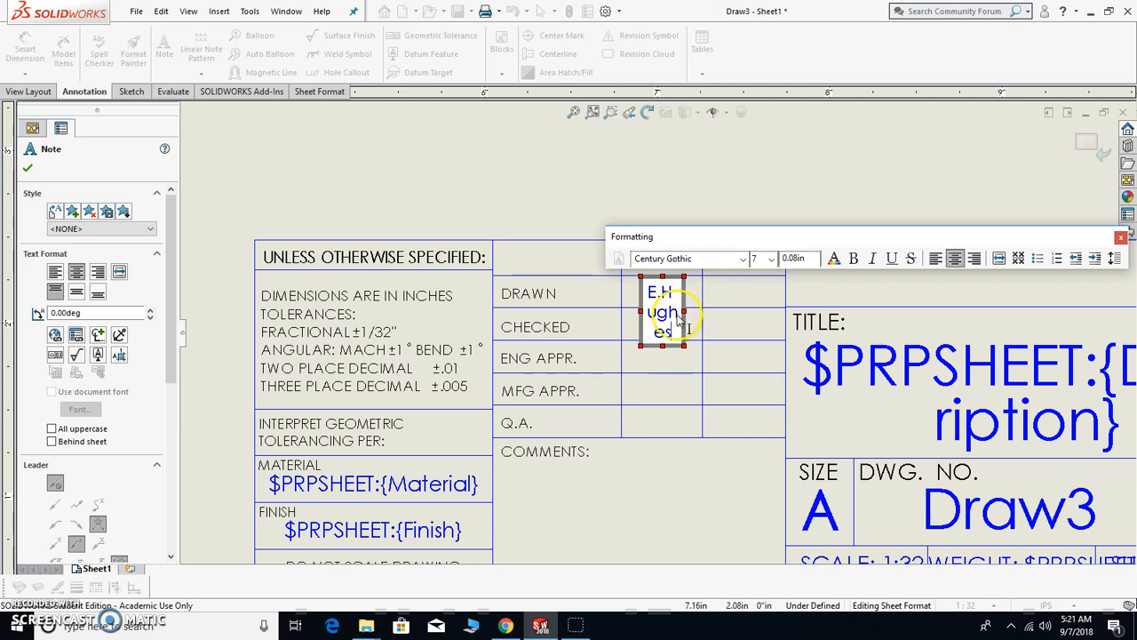
Widen the DRAWN row's name note to put the name on one line, and shift the note towards the DRAWN label
{"action": "mouse_move", "coordinate": [688, 311]}
{"action": "left_mouse_down"}
{"action": "mouse_move", "coordinate": [724, 286]}
{"action": "mouse_move", "coordinate": [719, 274]}
{"action": "mouse_move", "coordinate": [682, 296]}
{"action": "left_mouse_up"}
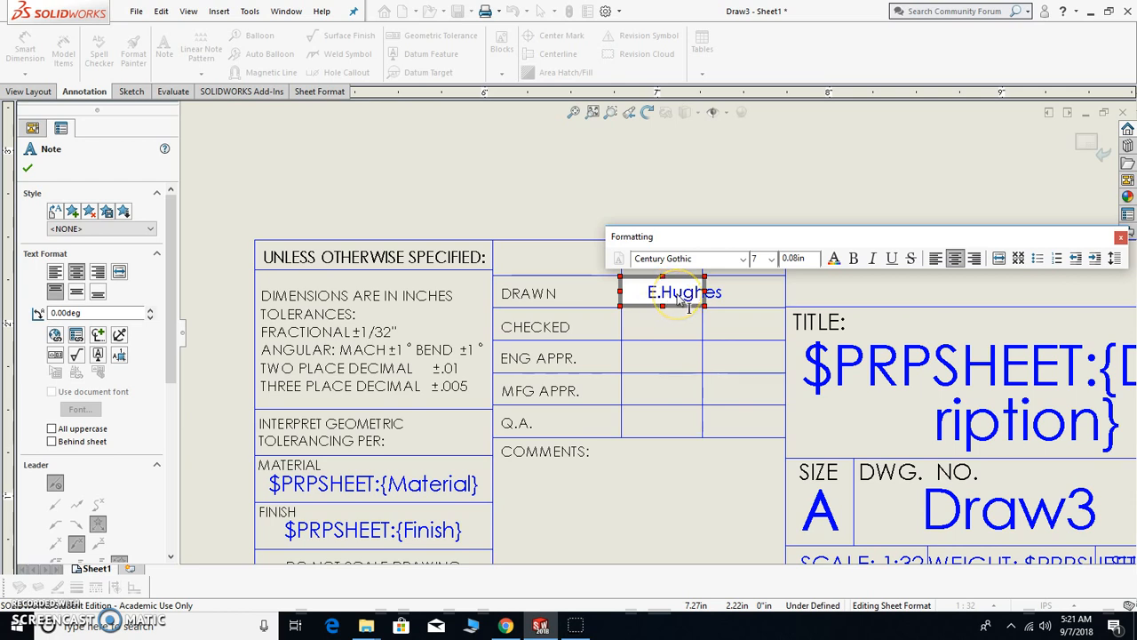
{"action": "left_click", "coordinate": [675, 299]}
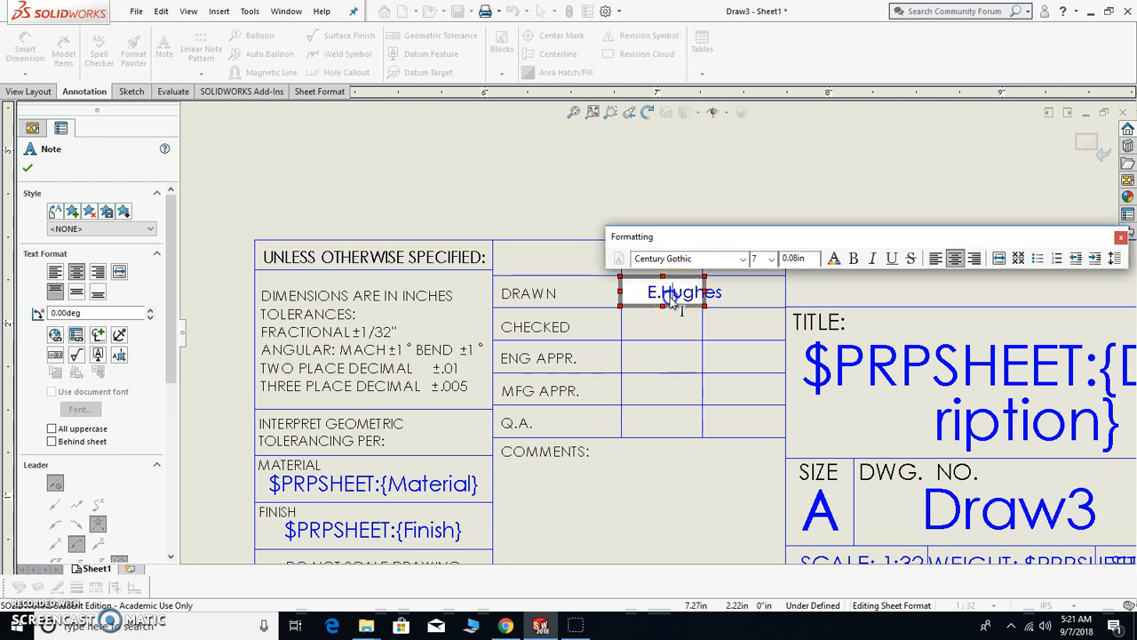
{"action": "left_click", "coordinate": [658, 324]}
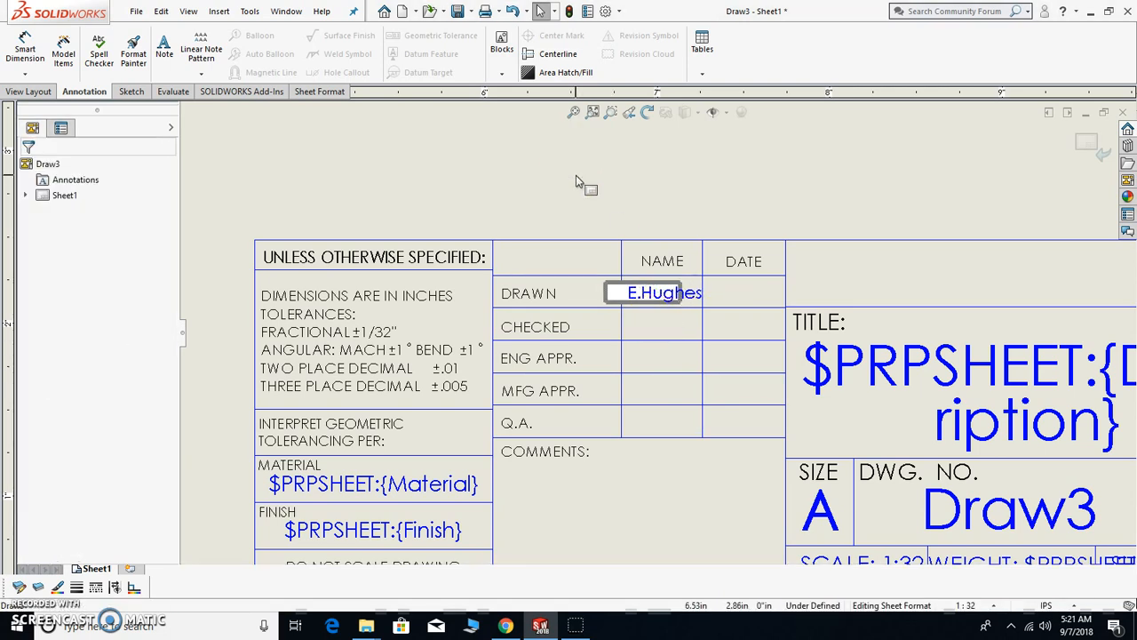
Delete the misaligned name note from the DRAWN row
{"action": "scroll", "coordinate": [655, 304], "scroll_direction": "up", "scroll_amount": 2}
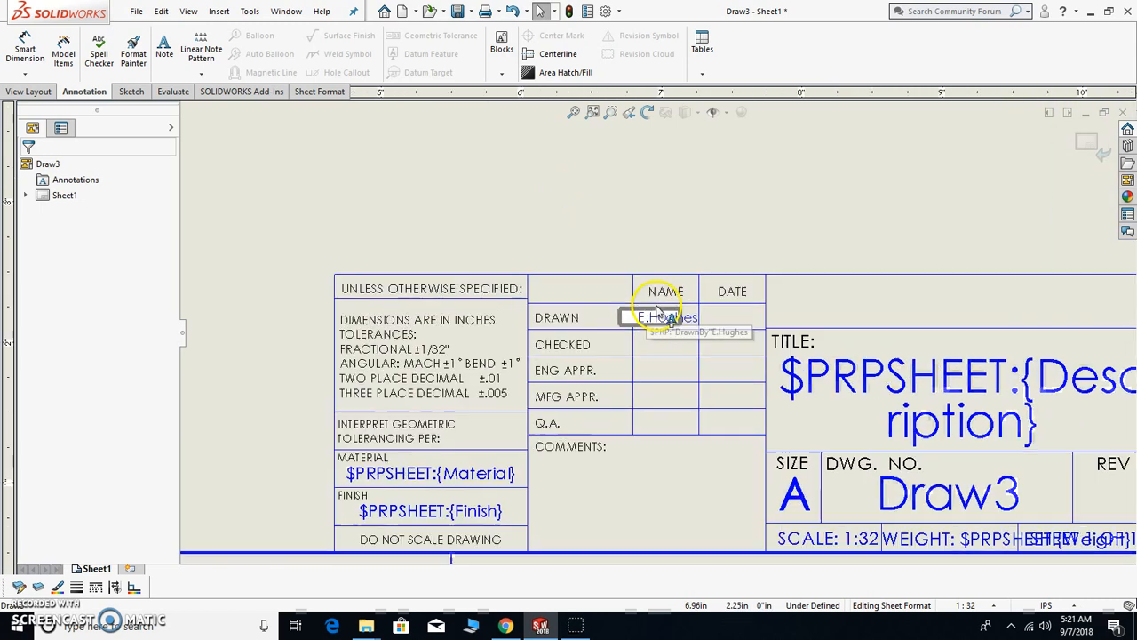
{"action": "scroll", "coordinate": [666, 336], "scroll_direction": "down", "scroll_amount": 4}
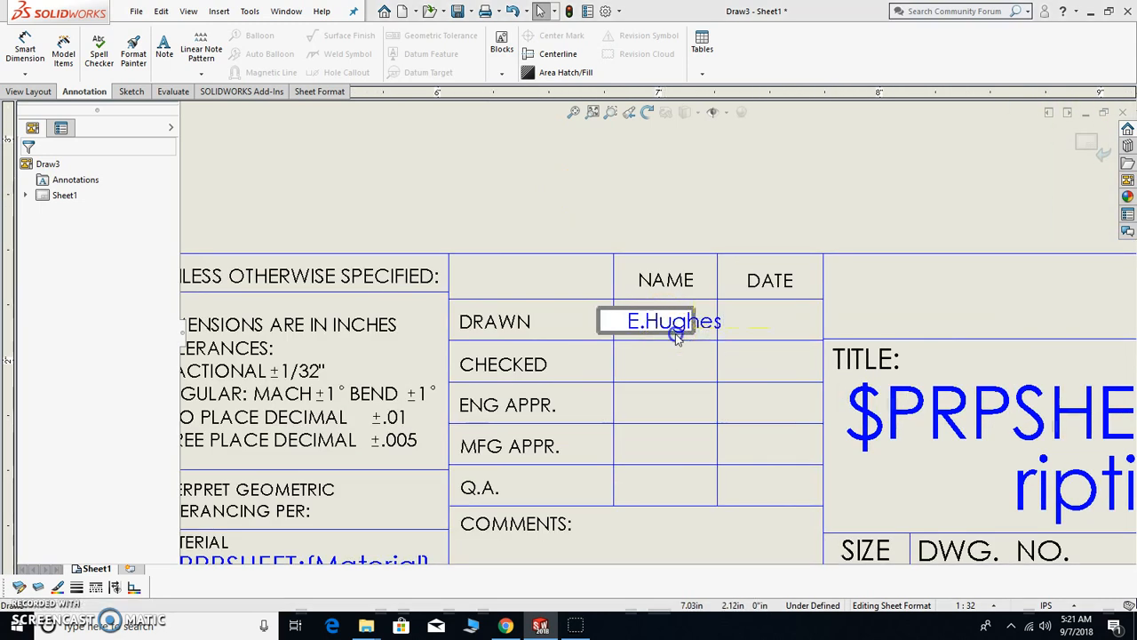
{"action": "left_click_drag", "start_coordinate": [675, 333], "coordinate": [680, 329]}
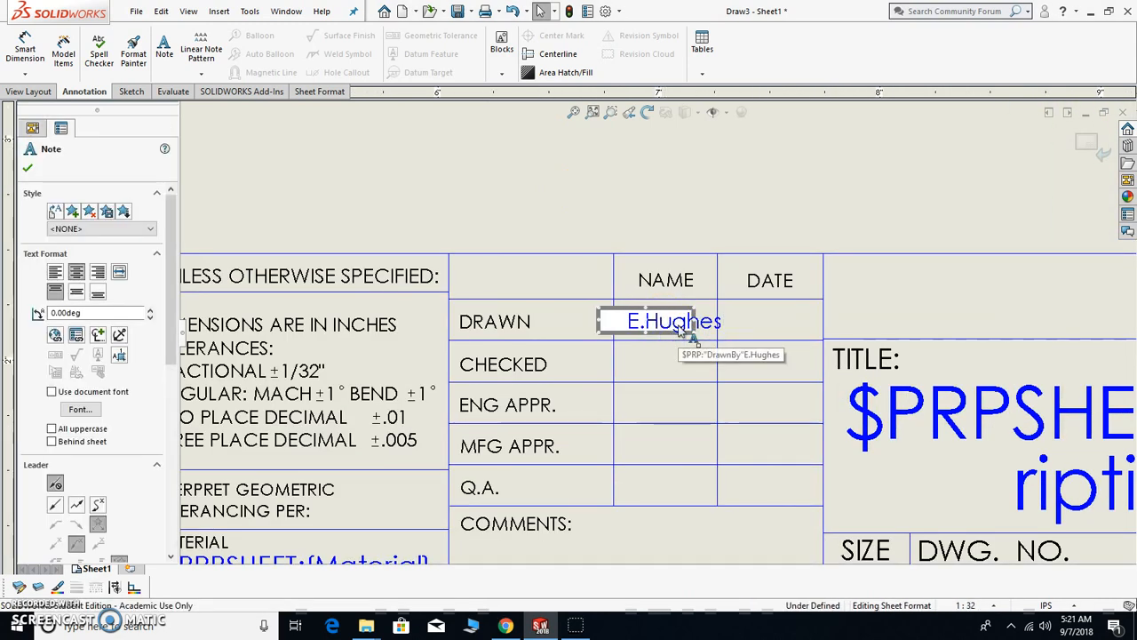
{"action": "key", "text": "Delete"}
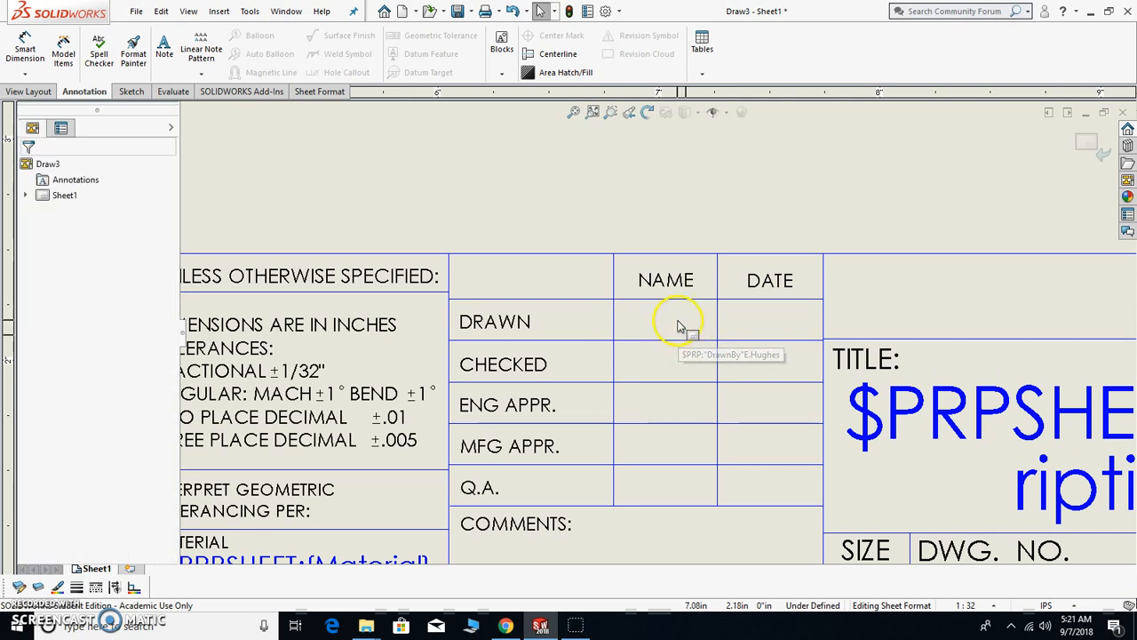
Enter the drafter's name in the CHECKED row's NAME note and widen the note so the name fits on one line
{"action": "double_click", "coordinate": [669, 367]}
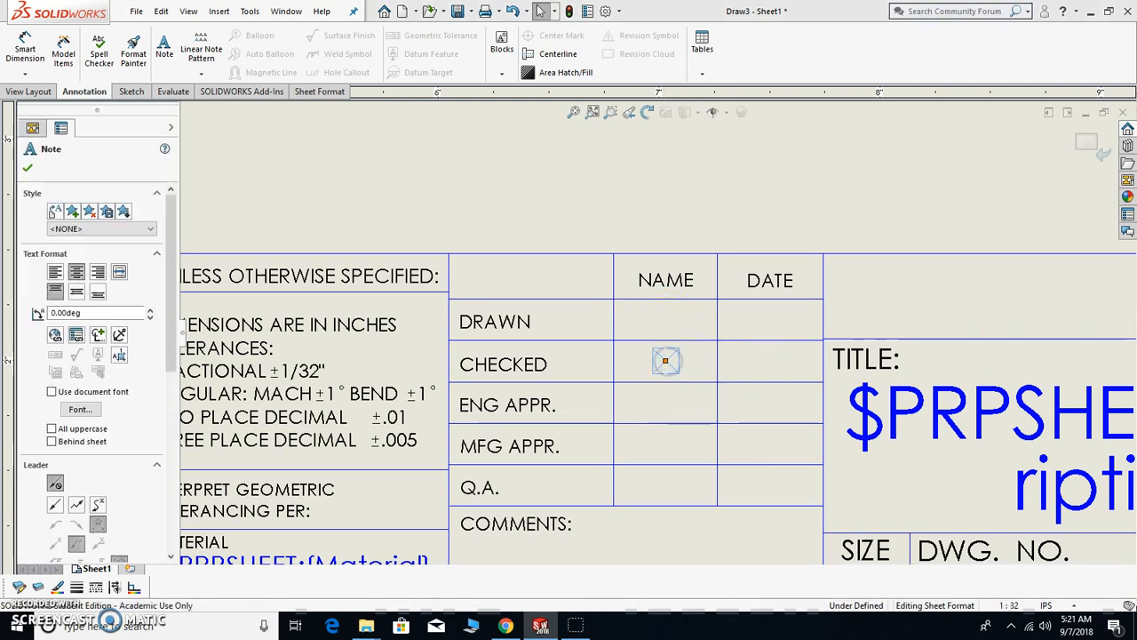
{"action": "left_click_drag", "start_coordinate": [672, 362], "coordinate": [695, 362]}
{"action": "left_click", "coordinate": [658, 361]}
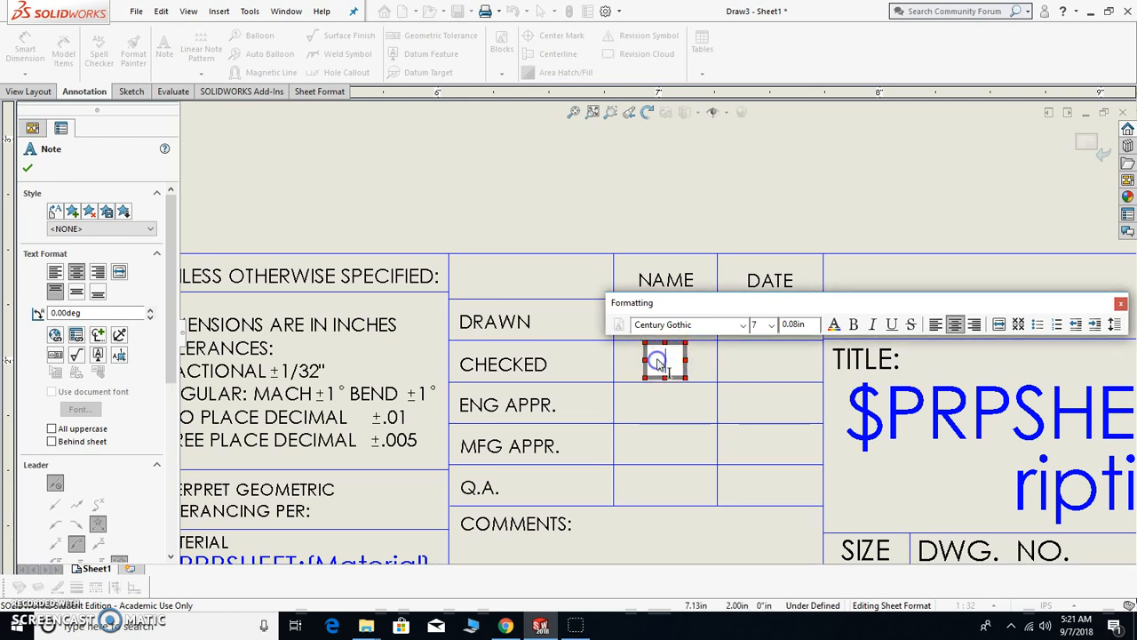
{"action": "type", "text": "E. Huhge"}
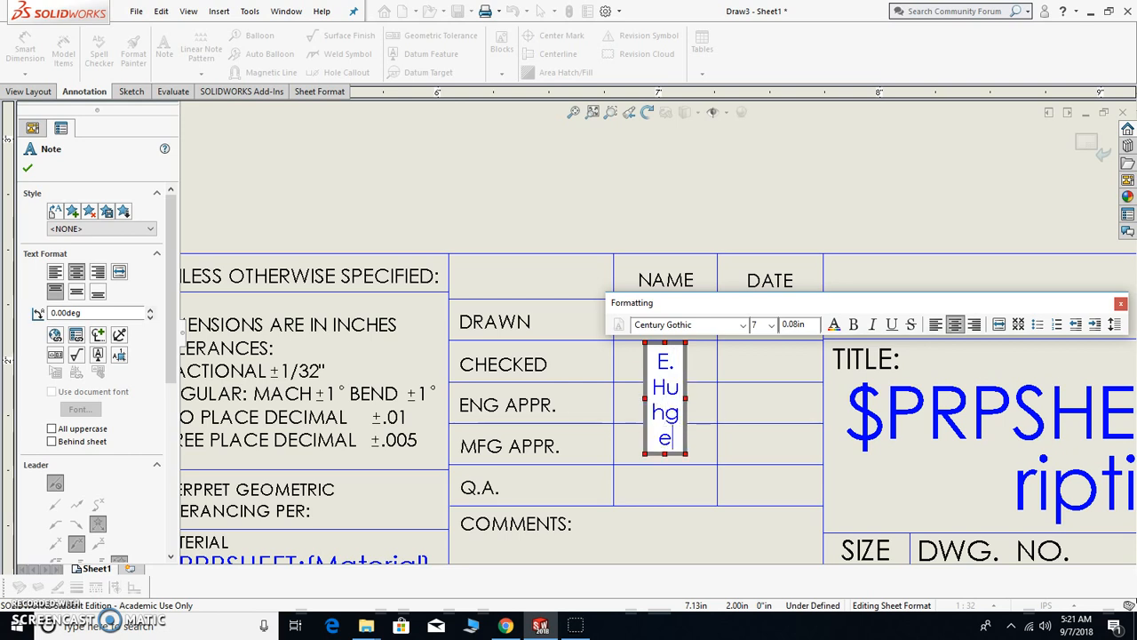
{"action": "left_click_drag", "start_coordinate": [685, 399], "coordinate": [749, 324]}
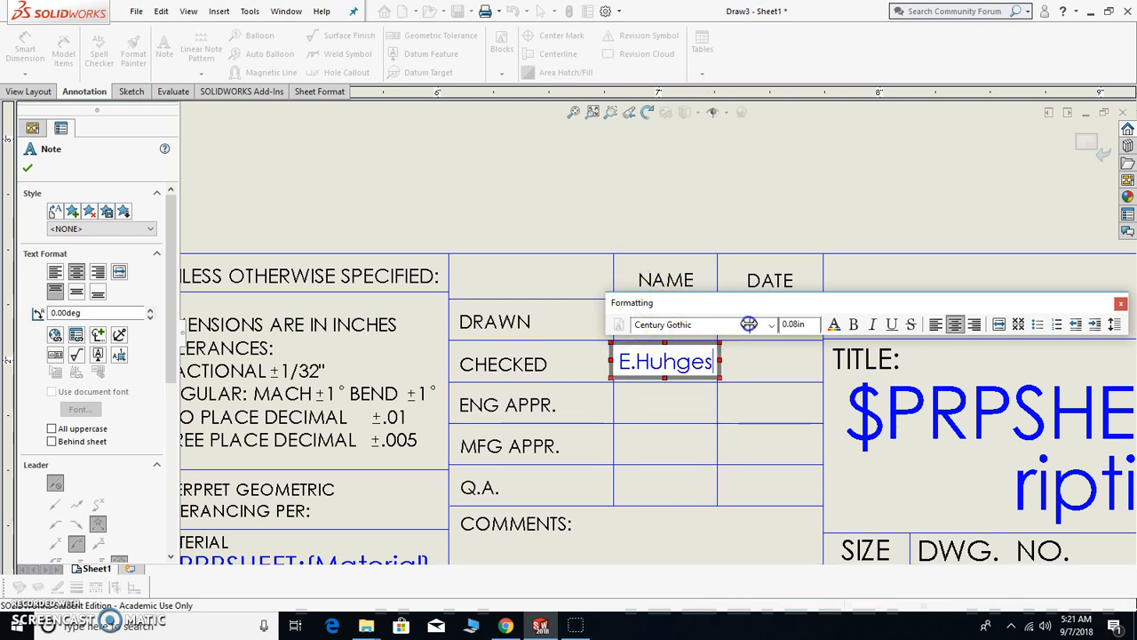
Move the name note from the CHECKED row up into the NAME cell of the DRAWN row
{"action": "left_click", "coordinate": [696, 204]}
{"action": "left_click_drag", "start_coordinate": [662, 371], "coordinate": [667, 327]}
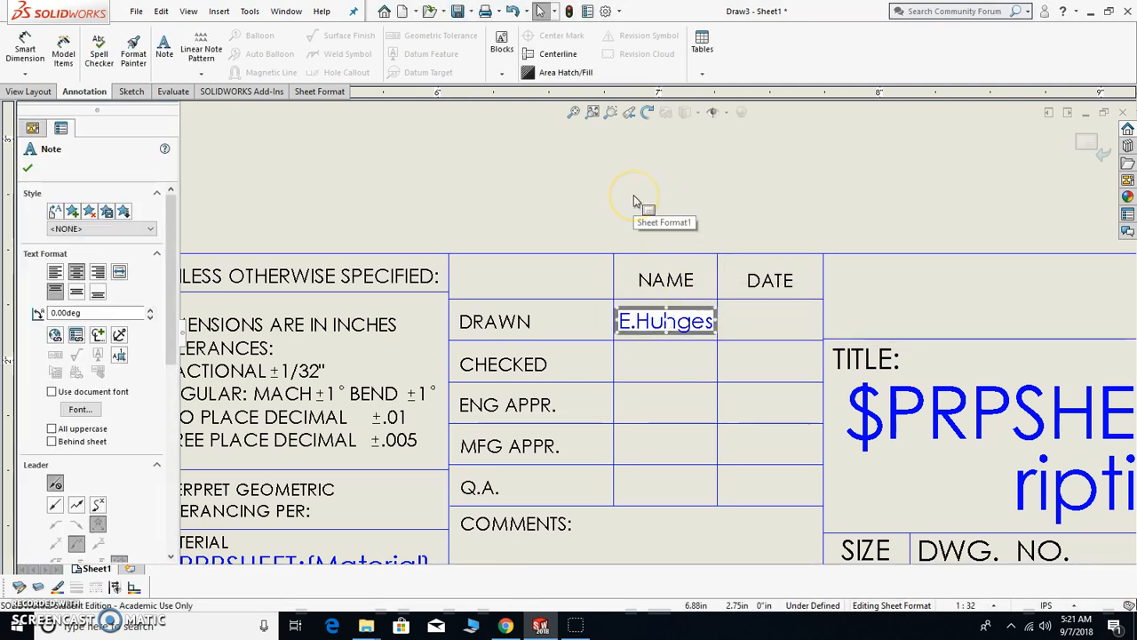
{"action": "left_click", "coordinate": [539, 205]}
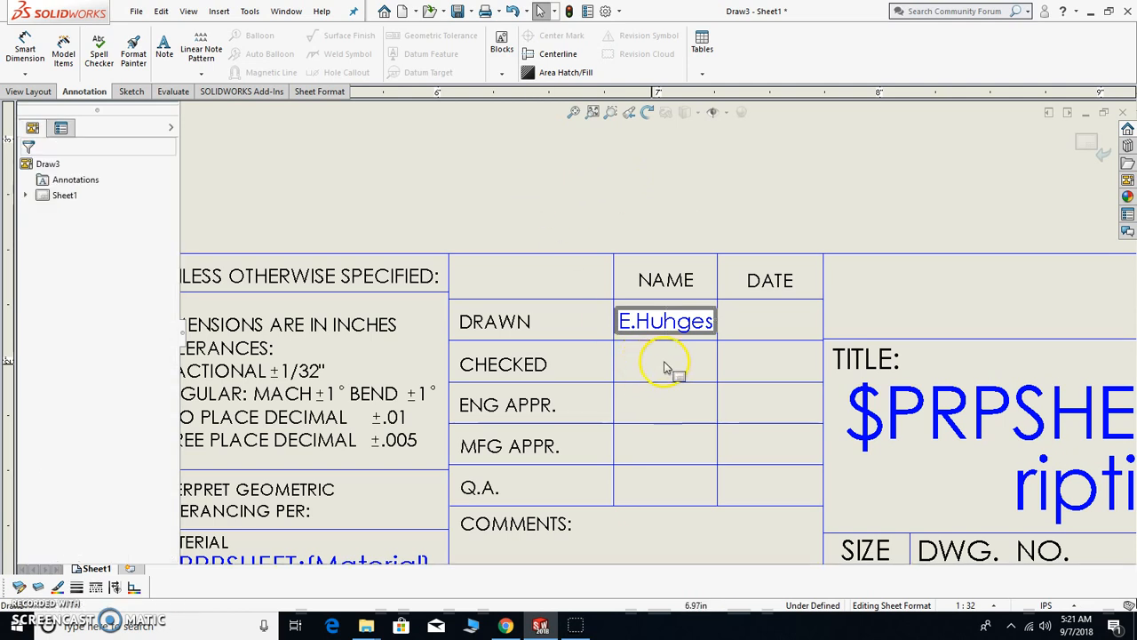
Delete the COMMENTS label from the cell below the approval rows of the title block
{"action": "scroll", "coordinate": [665, 367], "scroll_direction": "up", "scroll_amount": 3}
{"action": "scroll", "coordinate": [688, 345], "scroll_direction": "up", "scroll_amount": 1}
{"action": "scroll", "coordinate": [685, 346], "scroll_direction": "down", "scroll_amount": 3}
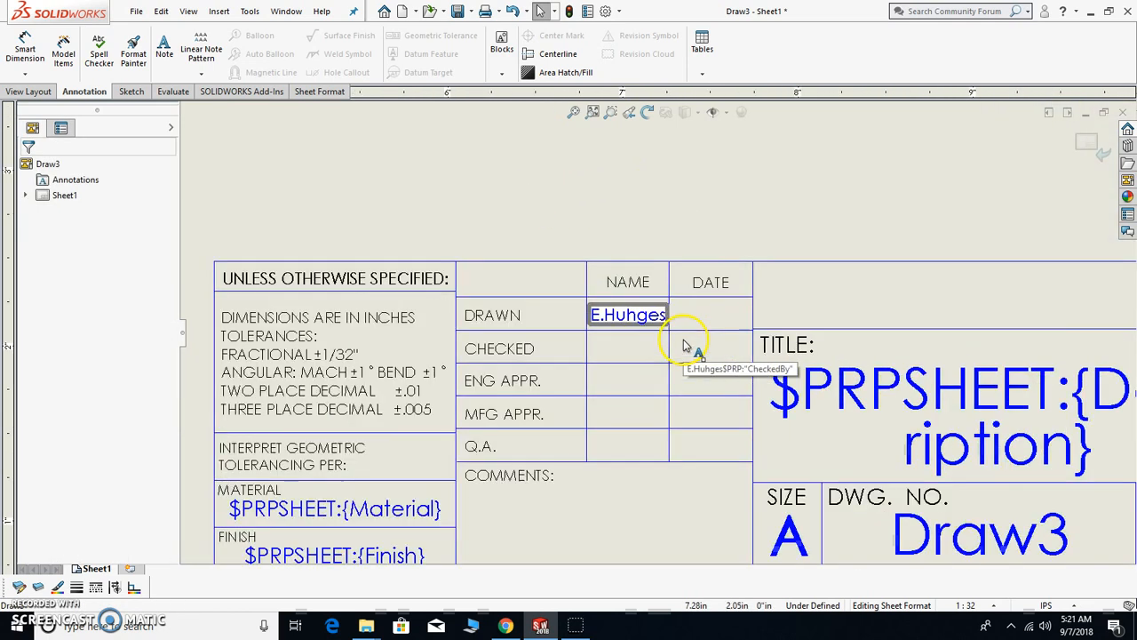
{"action": "scroll", "coordinate": [662, 348], "scroll_direction": "up", "scroll_amount": 3}
{"action": "scroll", "coordinate": [685, 353], "scroll_direction": "down", "scroll_amount": 2}
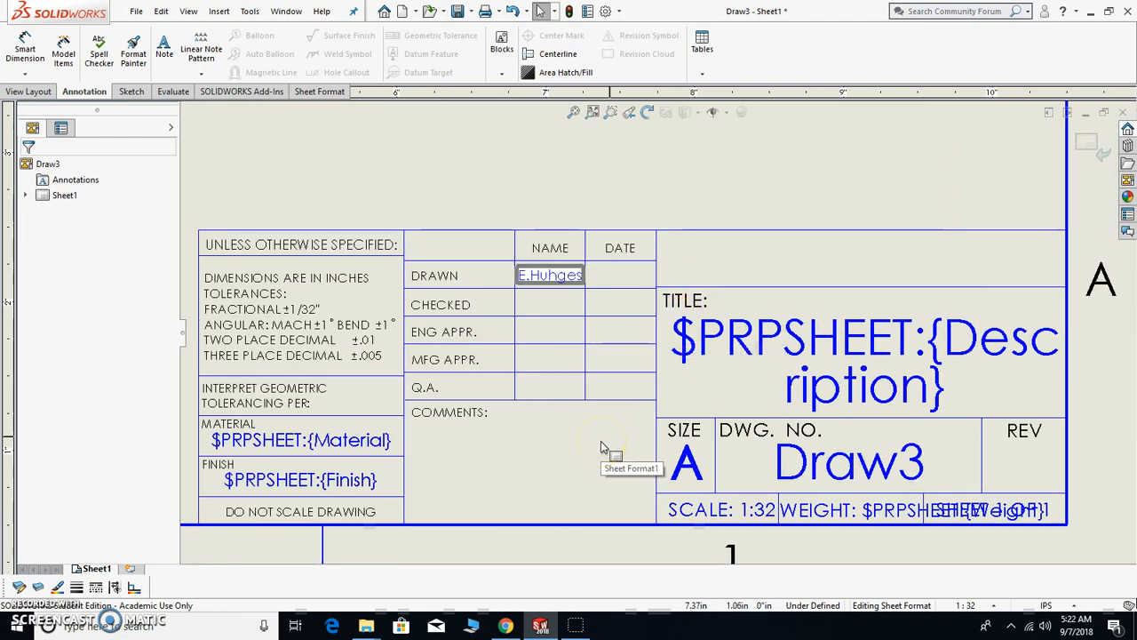
{"action": "scroll", "coordinate": [542, 458], "scroll_direction": "up", "scroll_amount": 3}
{"action": "scroll", "coordinate": [578, 346], "scroll_direction": "down", "scroll_amount": 3}
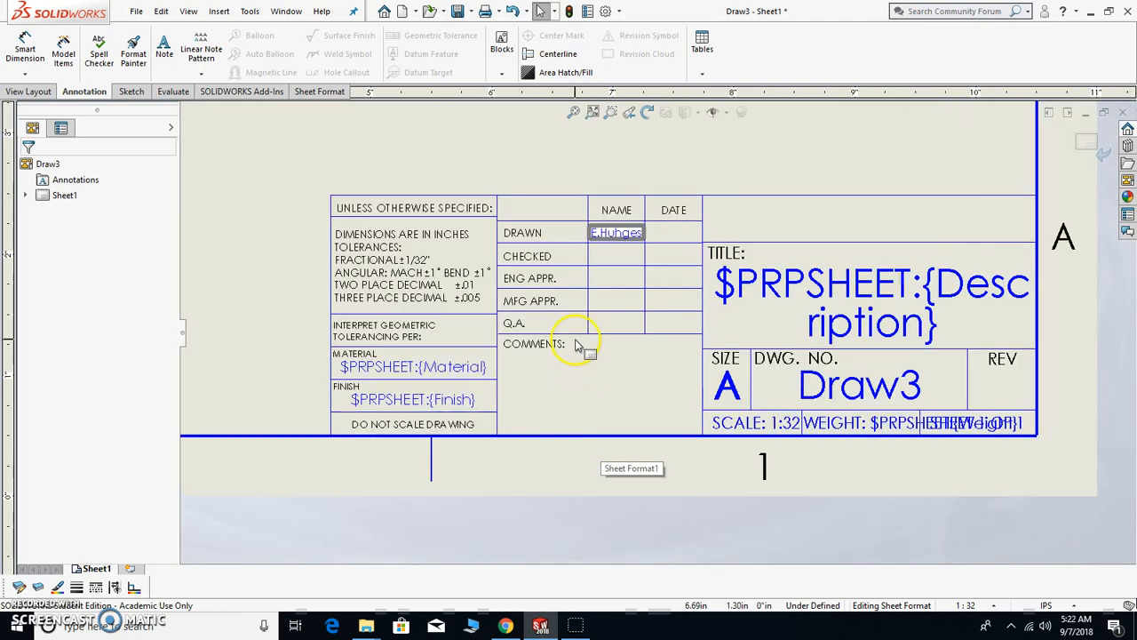
{"action": "left_click", "coordinate": [552, 346]}
{"action": "key", "text": "Delete"}
{"action": "scroll", "coordinate": [648, 390], "scroll_direction": "up", "scroll_amount": 2}
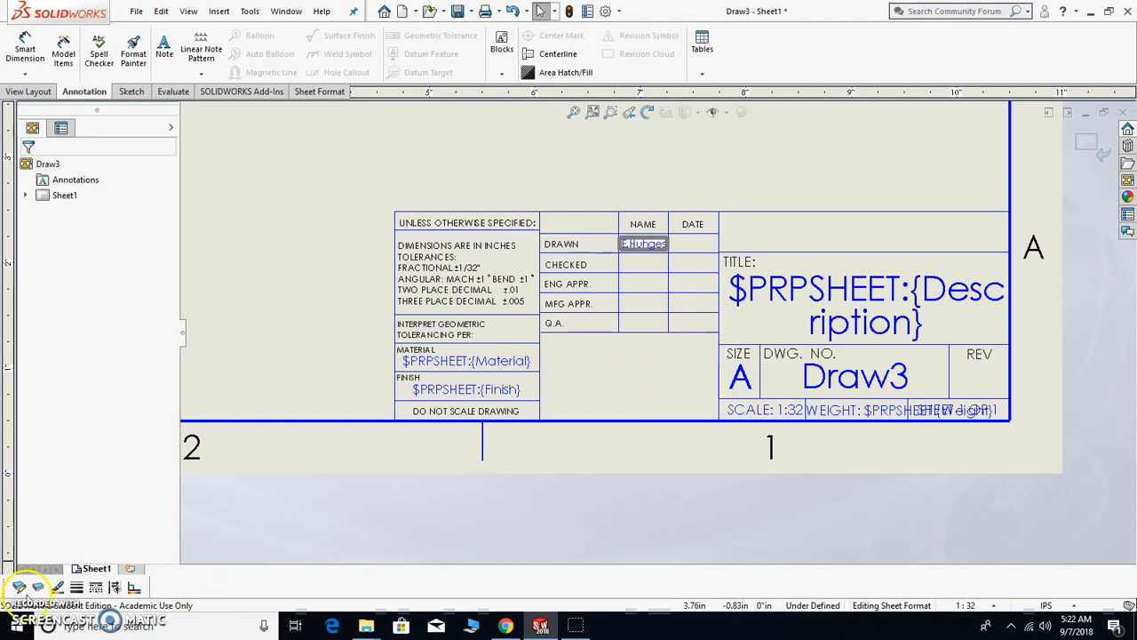
Insert the picture SFSD_LOGO_H-CMYK from the Downloads folder into the sheet format
{"action": "left_click", "coordinate": [244, 187]}
{"action": "scroll", "coordinate": [243, 186], "scroll_direction": "down", "scroll_amount": 1}
{"action": "left_click", "coordinate": [219, 10]}
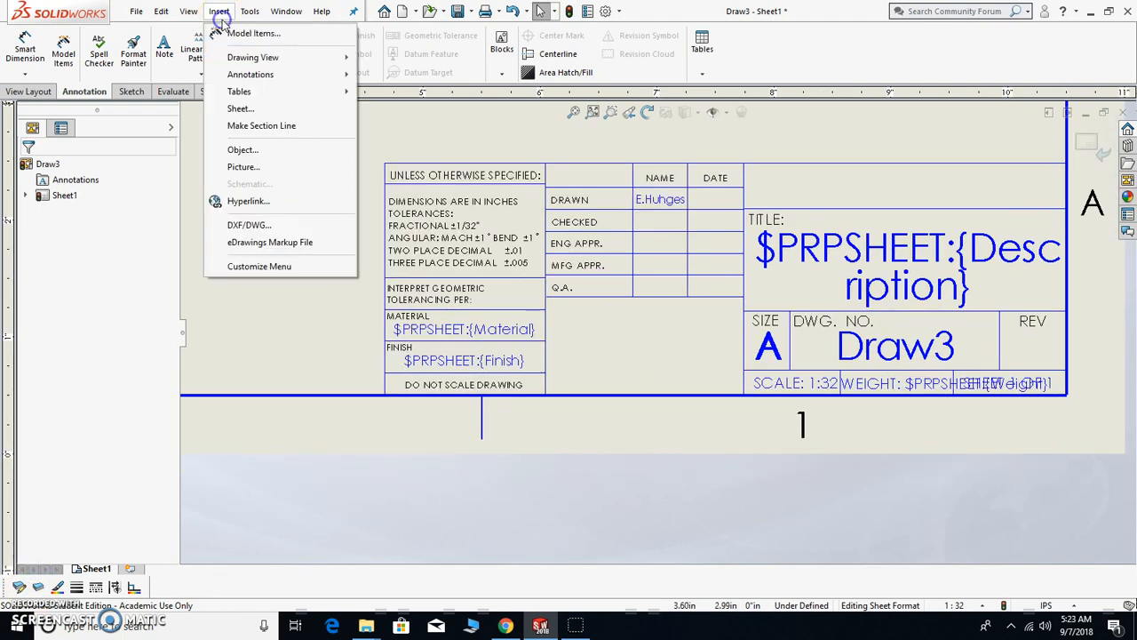
{"action": "left_click", "coordinate": [281, 168]}
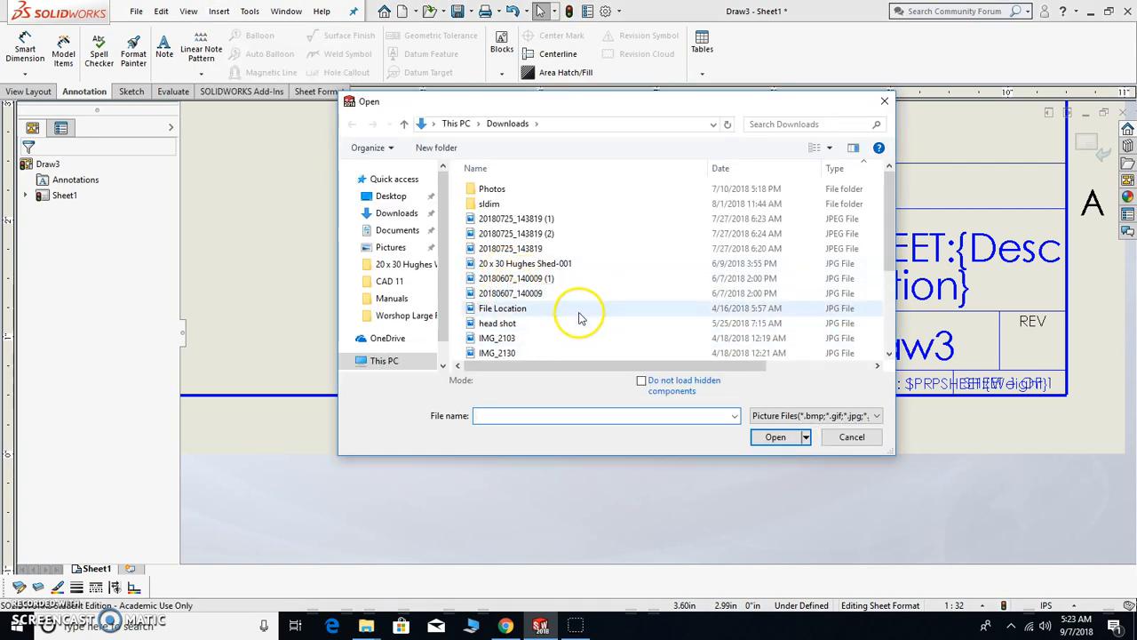
{"action": "scroll", "coordinate": [900, 280], "scroll_direction": "down", "scroll_amount": 2}
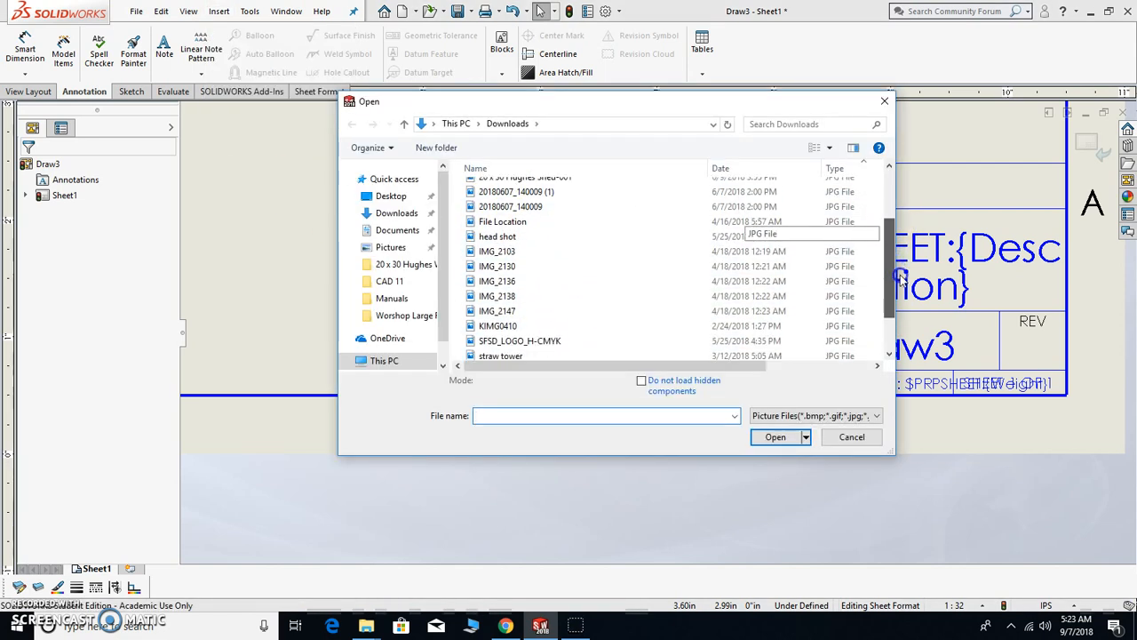
{"action": "left_click_drag", "start_coordinate": [900, 280], "coordinate": [906, 320]}
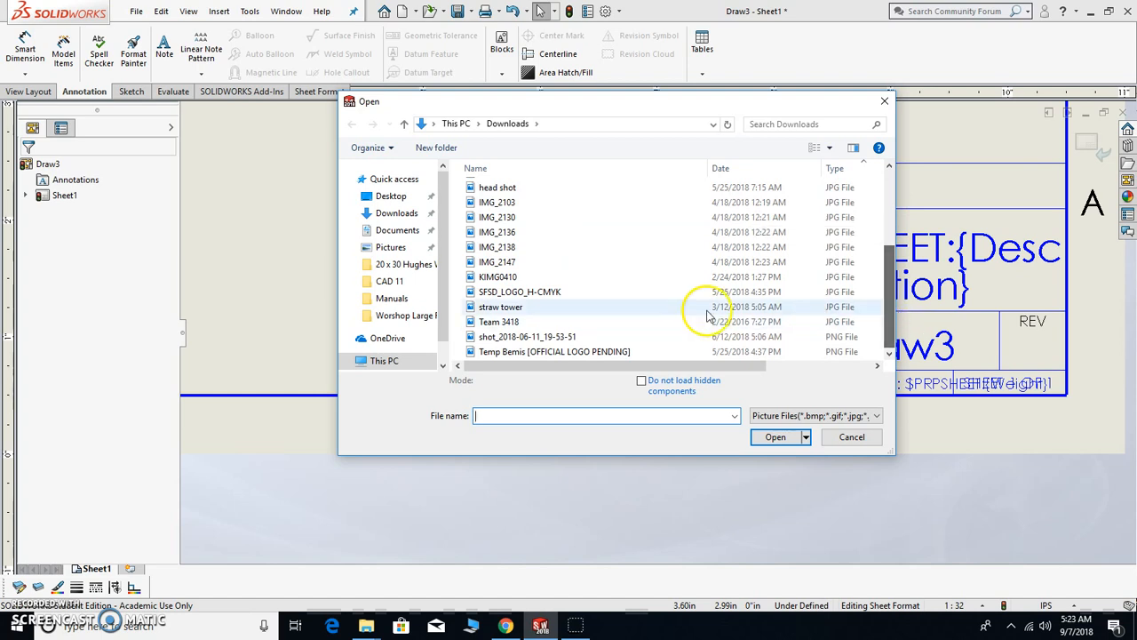
{"action": "left_click", "coordinate": [513, 293]}
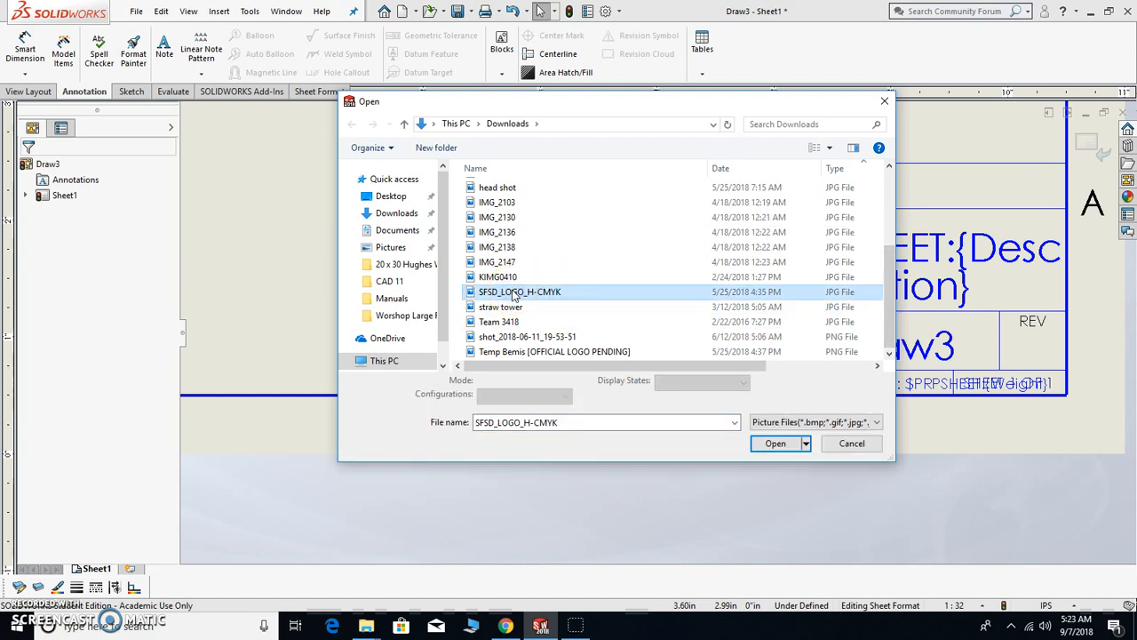
{"action": "double_click", "coordinate": [513, 292]}
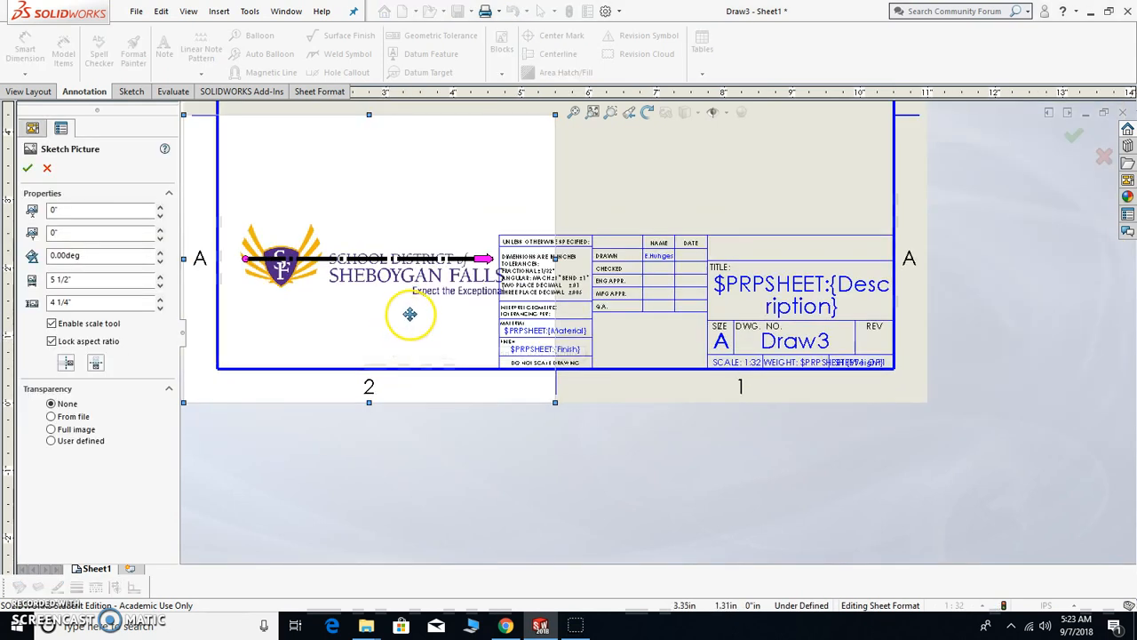
Shrink the logo picture to about 0.53 by 0.41 in and move it into the empty cell below the Q.A. row
{"action": "left_click_drag", "start_coordinate": [555, 401], "coordinate": [296, 229]}
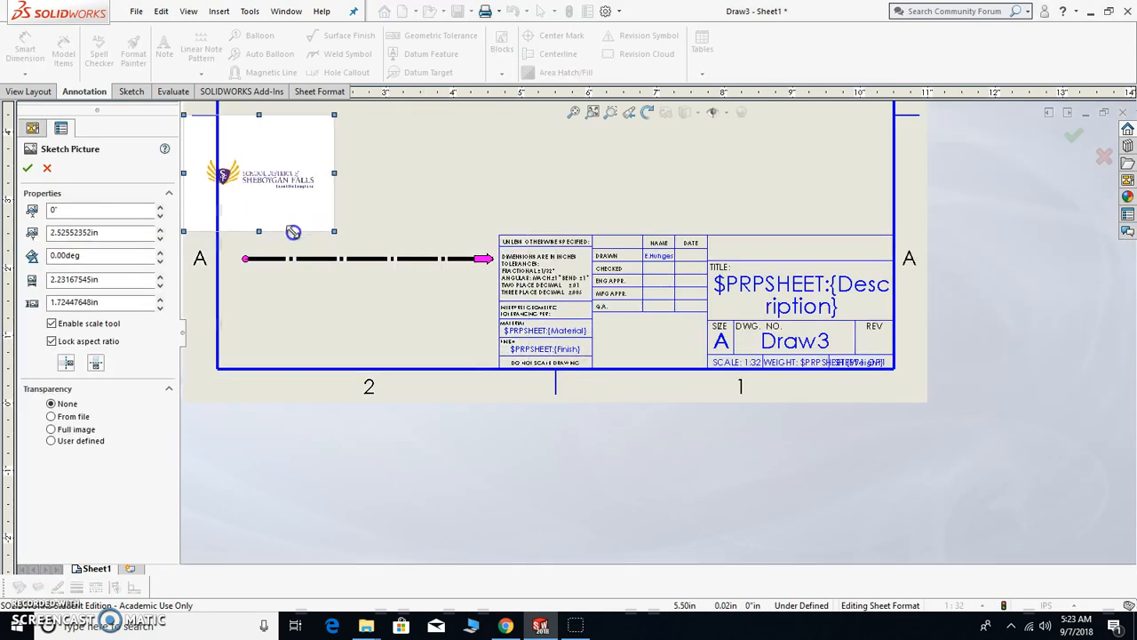
{"action": "mouse_move", "coordinate": [294, 183]}
{"action": "left_mouse_down"}
{"action": "mouse_move", "coordinate": [471, 272]}
{"action": "mouse_move", "coordinate": [405, 430]}
{"action": "mouse_move", "coordinate": [436, 445]}
{"action": "left_mouse_up"}
{"action": "left_click_drag", "start_coordinate": [474, 483], "coordinate": [426, 448]}
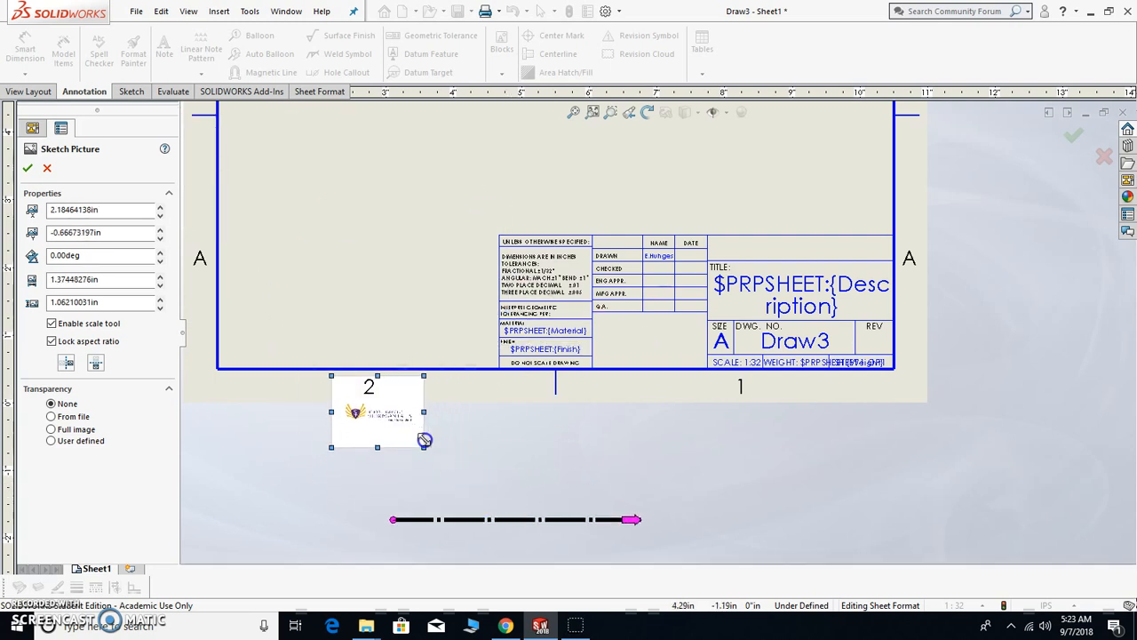
{"action": "mouse_move", "coordinate": [364, 419]}
{"action": "left_mouse_down"}
{"action": "mouse_move", "coordinate": [559, 396]}
{"action": "mouse_move", "coordinate": [622, 357]}
{"action": "left_mouse_up"}
{"action": "left_click_drag", "start_coordinate": [424, 444], "coordinate": [376, 479]}
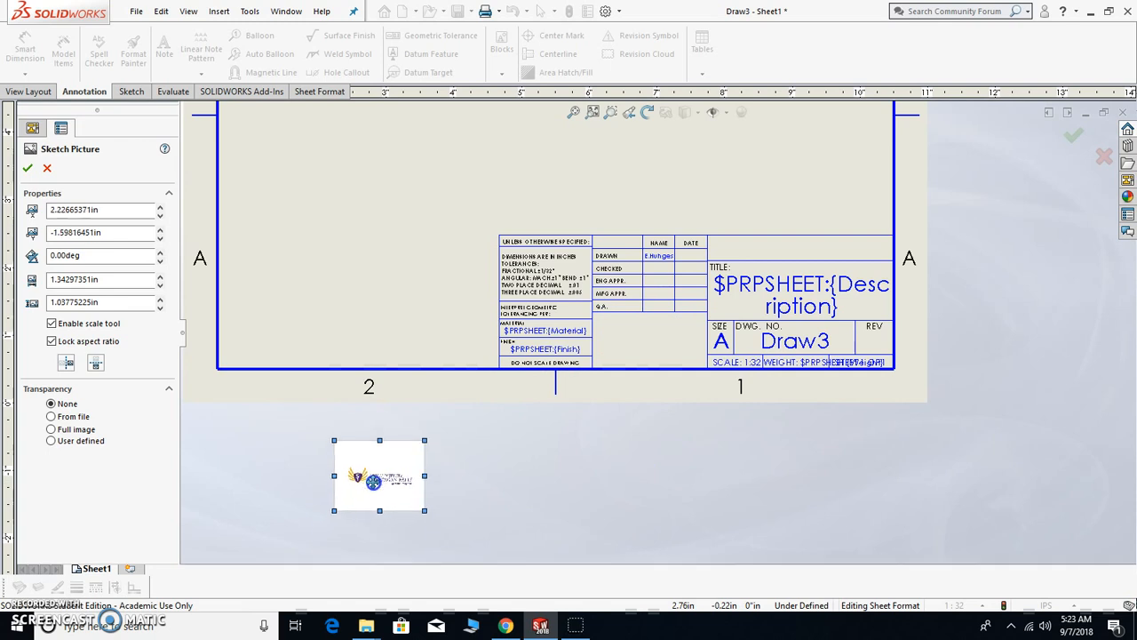
{"action": "mouse_move", "coordinate": [425, 509]}
{"action": "left_mouse_down"}
{"action": "mouse_move", "coordinate": [371, 454]}
{"action": "mouse_move", "coordinate": [603, 367]}
{"action": "mouse_move", "coordinate": [666, 326]}
{"action": "mouse_move", "coordinate": [647, 341]}
{"action": "mouse_move", "coordinate": [656, 314]}
{"action": "mouse_move", "coordinate": [541, 299]}
{"action": "left_mouse_up"}
Enlarge the logo to about 1.03 by 0.80 in, centre it in the cell below the Q.A. row, and accept the picture
{"action": "scroll", "coordinate": [648, 341], "scroll_direction": "down", "scroll_amount": 2}
{"action": "scroll", "coordinate": [636, 309], "scroll_direction": "down", "scroll_amount": 4}
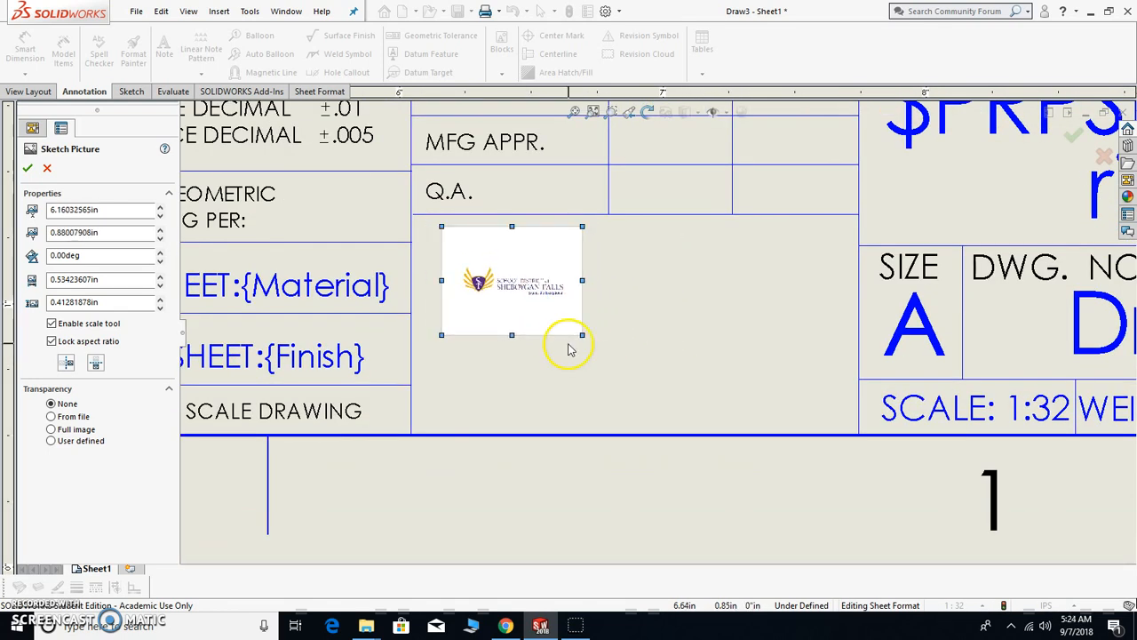
{"action": "left_click_drag", "start_coordinate": [580, 337], "coordinate": [703, 428]}
{"action": "left_click_drag", "start_coordinate": [603, 375], "coordinate": [667, 361]}
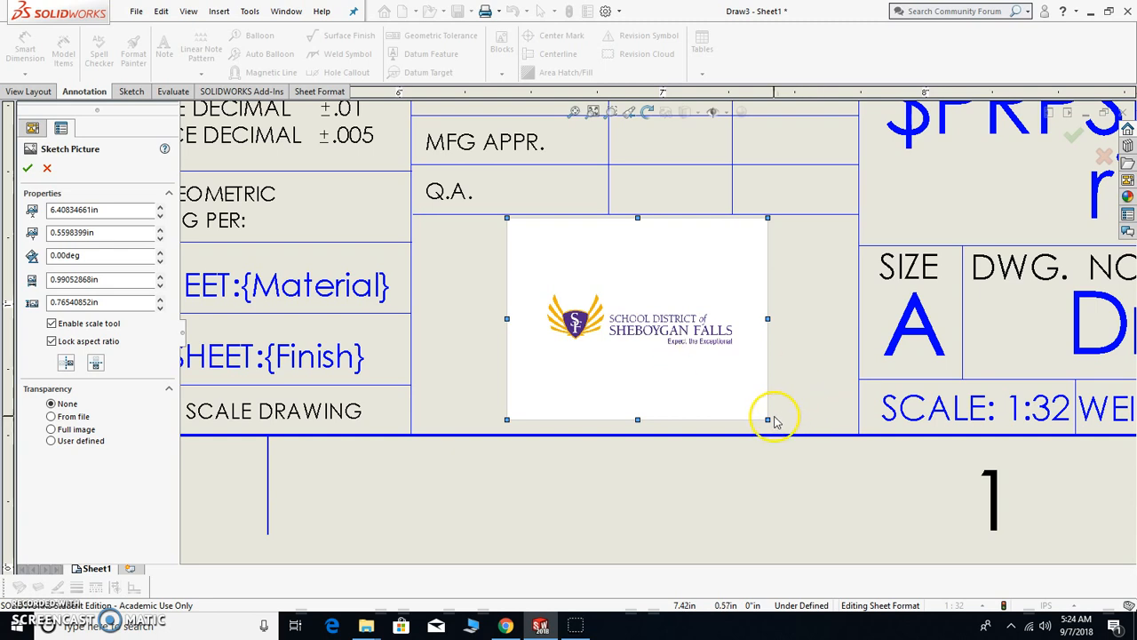
{"action": "left_click_drag", "start_coordinate": [768, 419], "coordinate": [779, 422]}
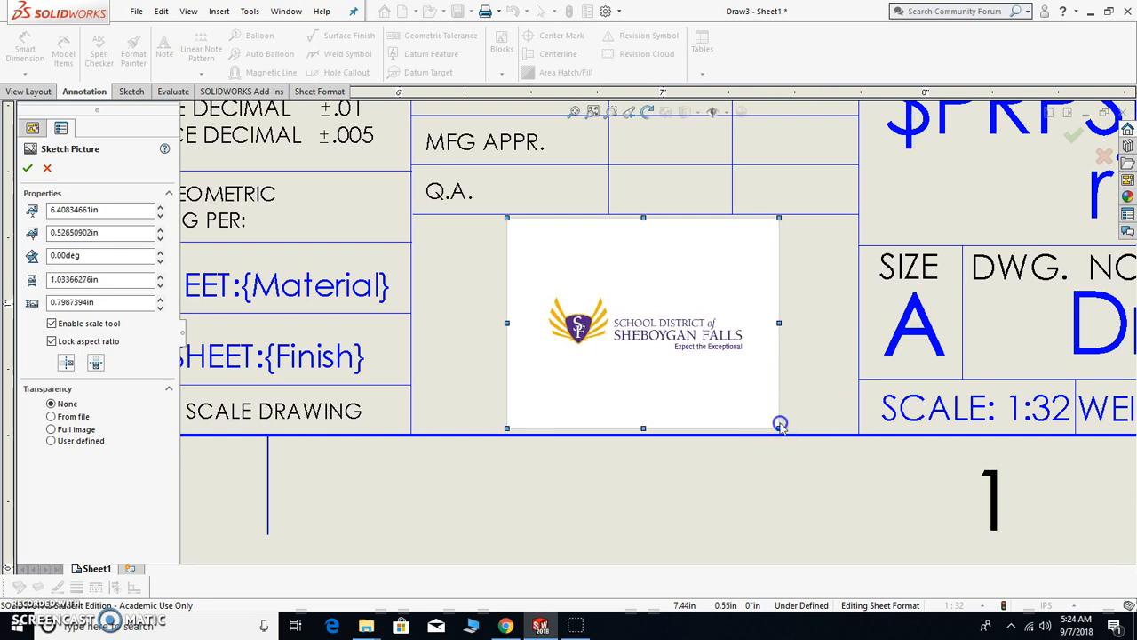
{"action": "scroll", "coordinate": [639, 462], "scroll_direction": "up", "scroll_amount": 3}
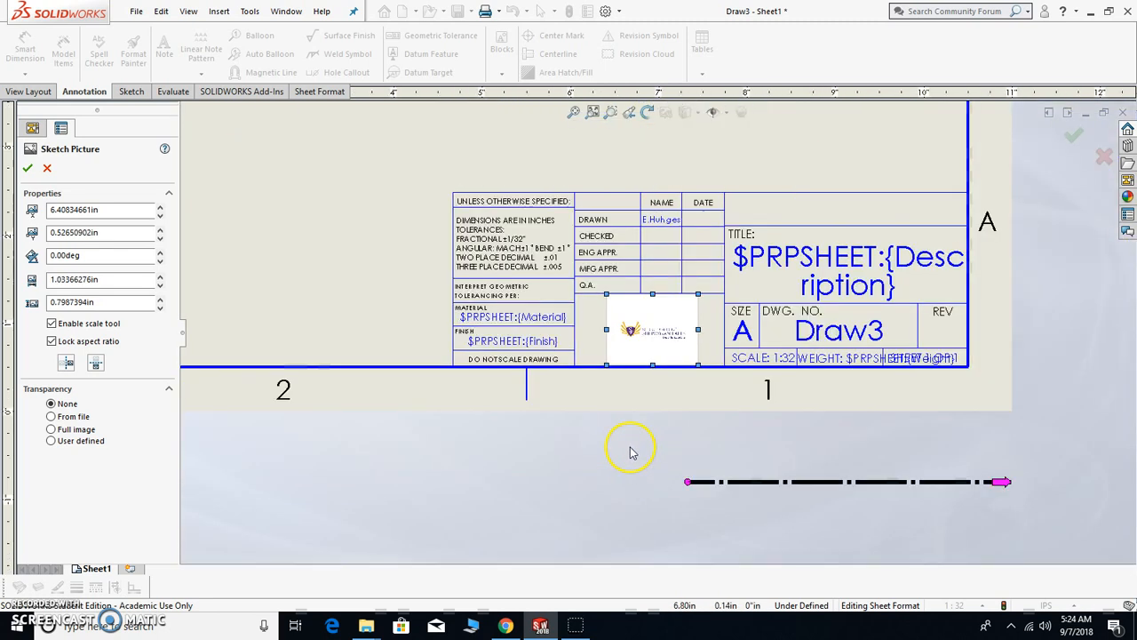
{"action": "left_click", "coordinate": [28, 168]}
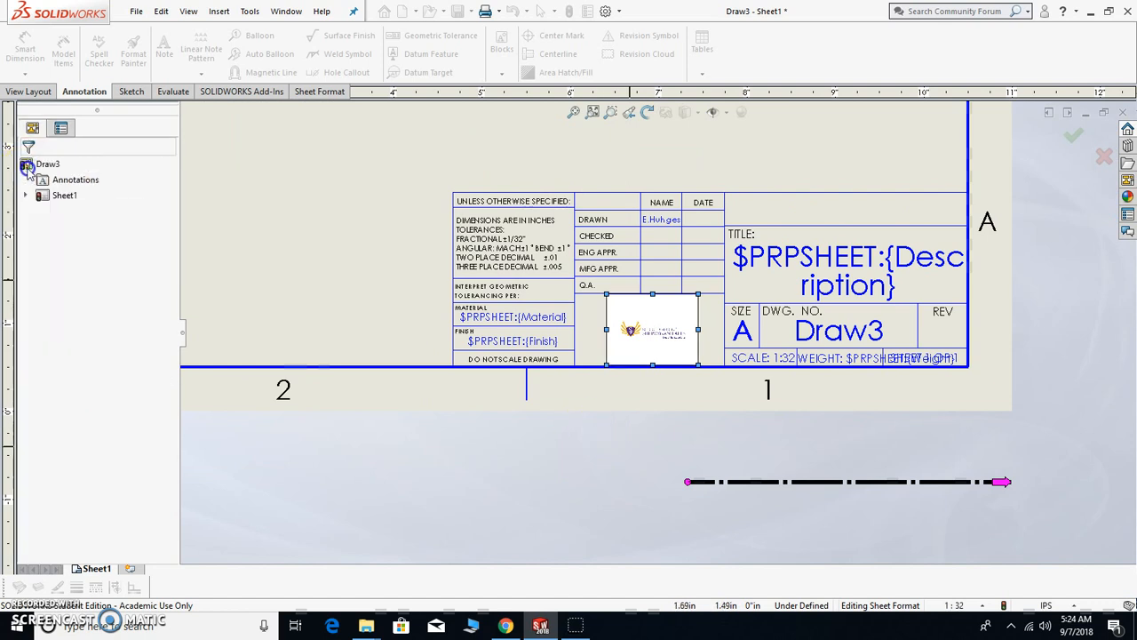
Add "ASME Y14.5" to the end of the INTERPRET GEOMETRIC TOLERANCING PER note
{"action": "scroll", "coordinate": [635, 408], "scroll_direction": "up", "scroll_amount": 2}
{"action": "scroll", "coordinate": [648, 369], "scroll_direction": "down", "scroll_amount": 5}
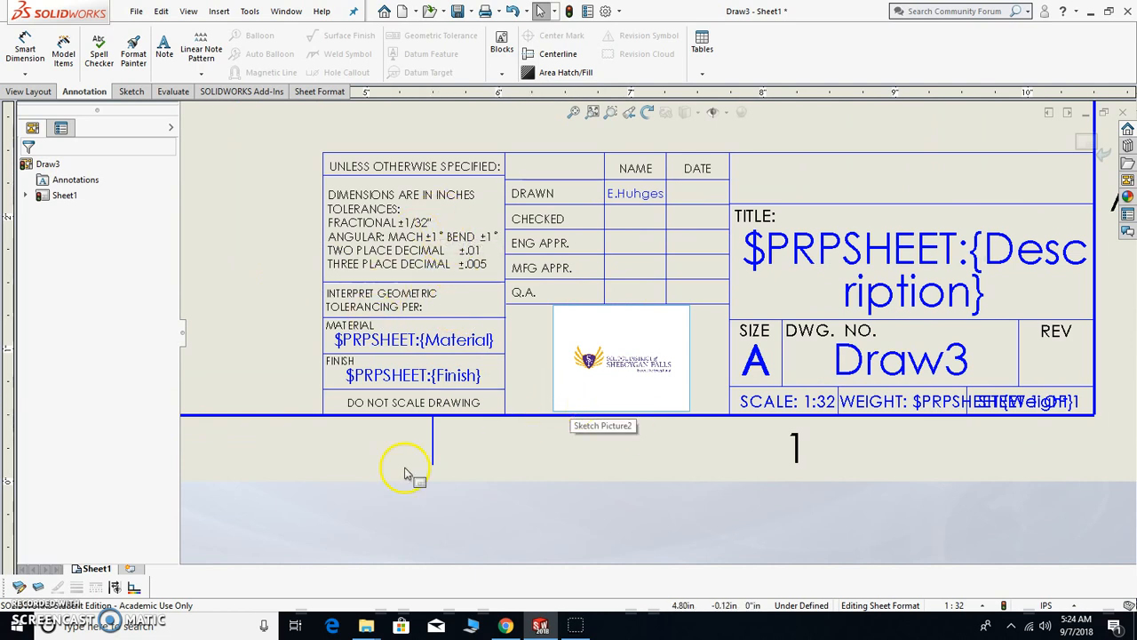
{"action": "left_click", "coordinate": [412, 306]}
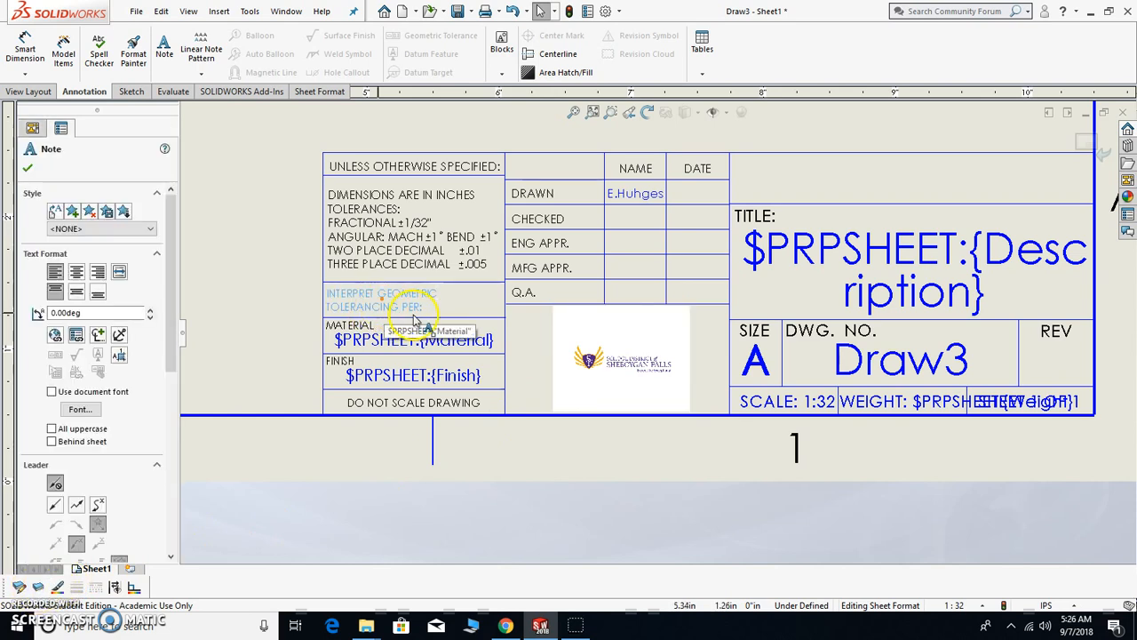
{"action": "double_click", "coordinate": [416, 310]}
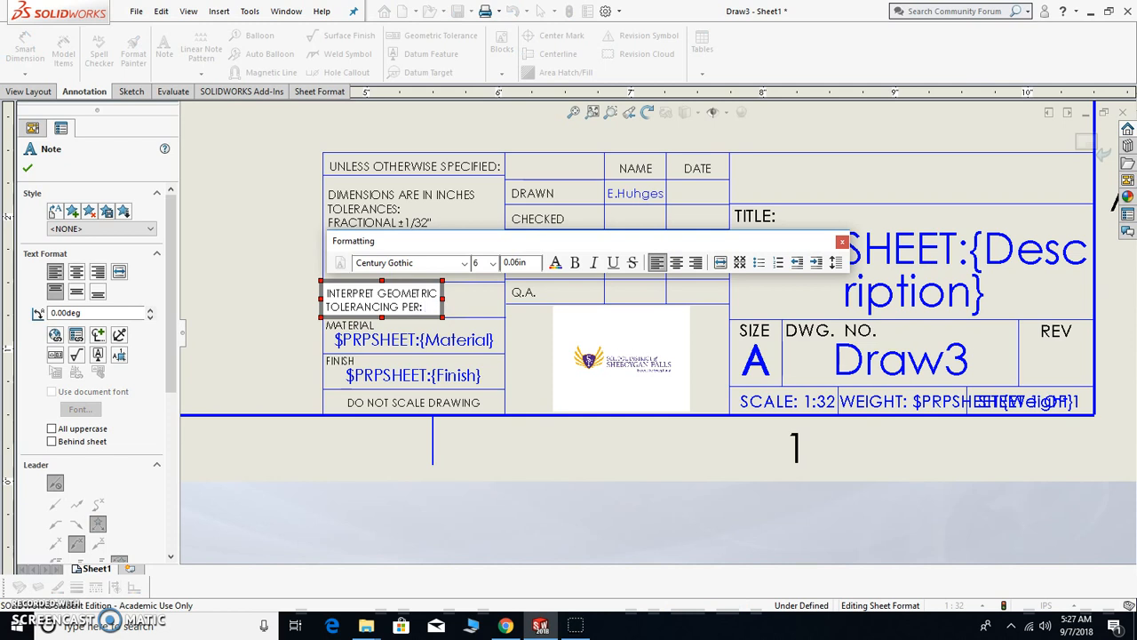
{"action": "type", "text": "ASME "}
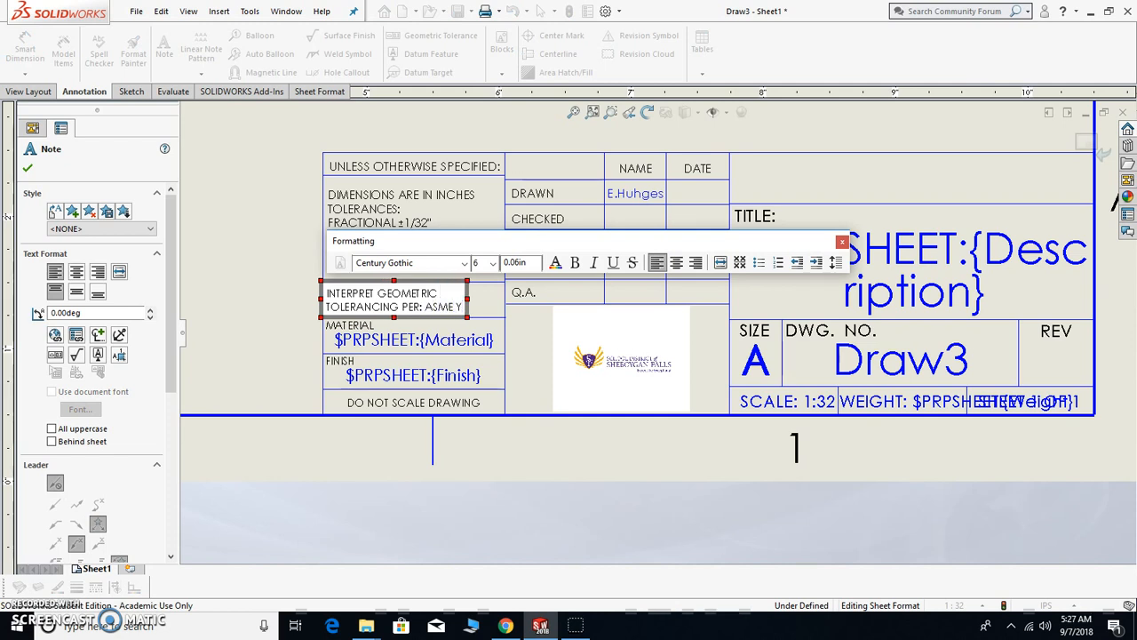
{"action": "type", "text": "Y14.5"}
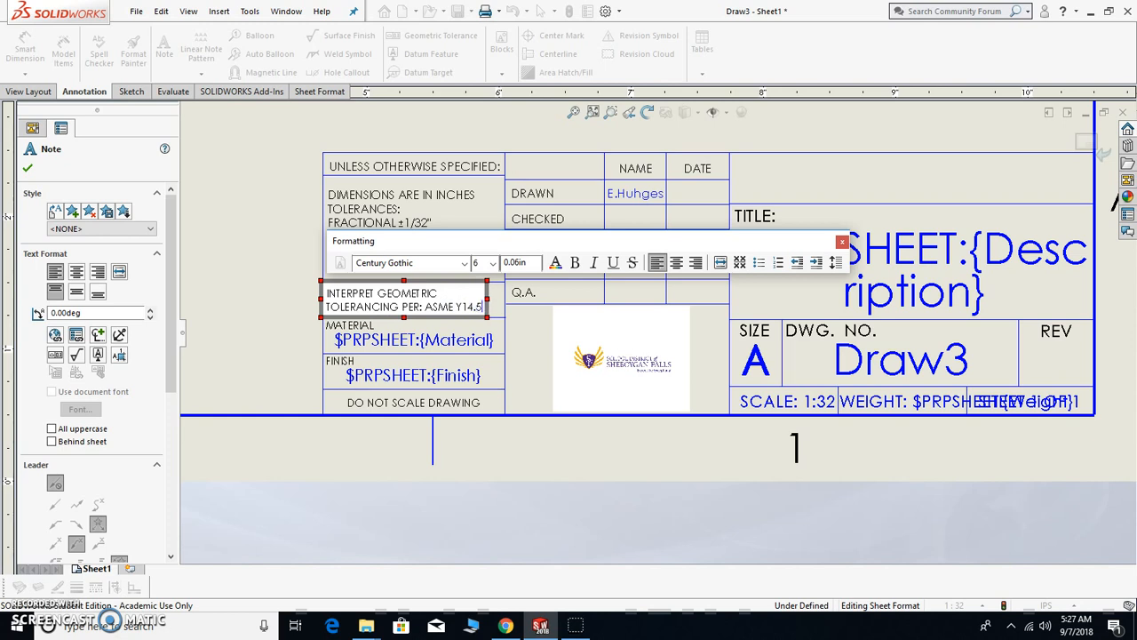
{"action": "left_click", "coordinate": [262, 334]}
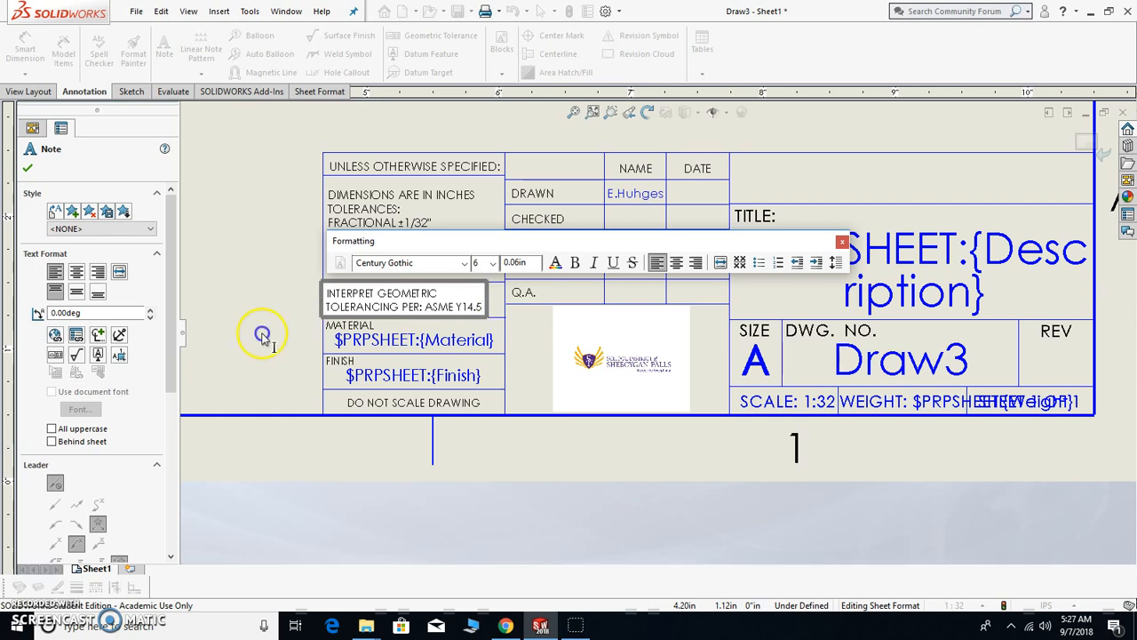
Leave sheet format editing and return to editing the sheet
{"action": "scroll", "coordinate": [408, 329], "scroll_direction": "up", "scroll_amount": 3}
{"action": "scroll", "coordinate": [483, 308], "scroll_direction": "down", "scroll_amount": 2}
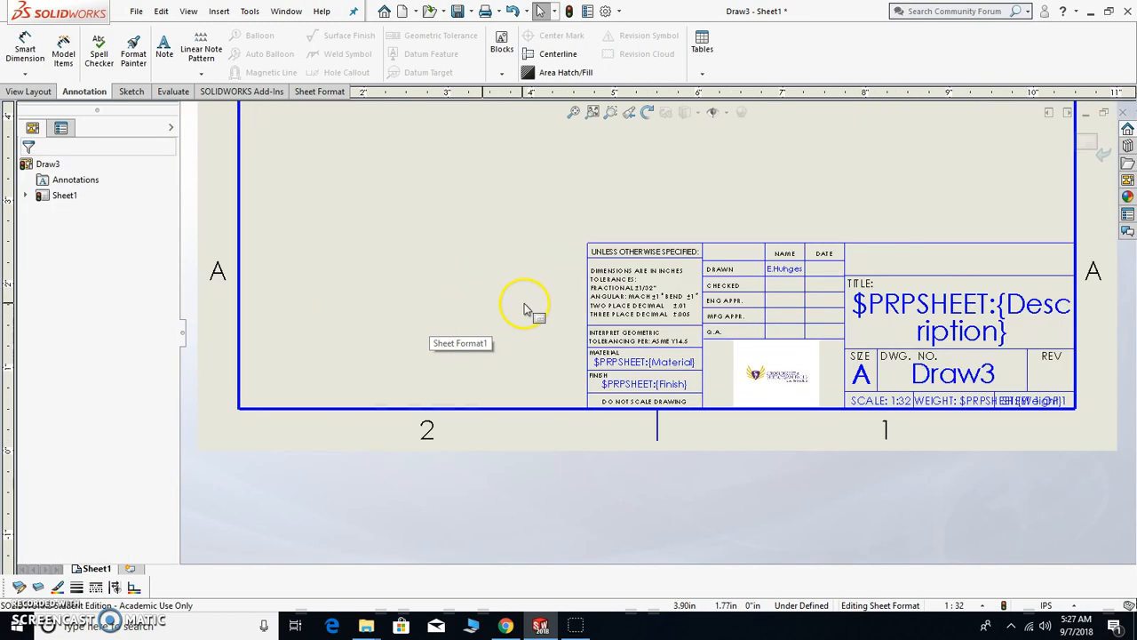
{"action": "right_click", "coordinate": [476, 352]}
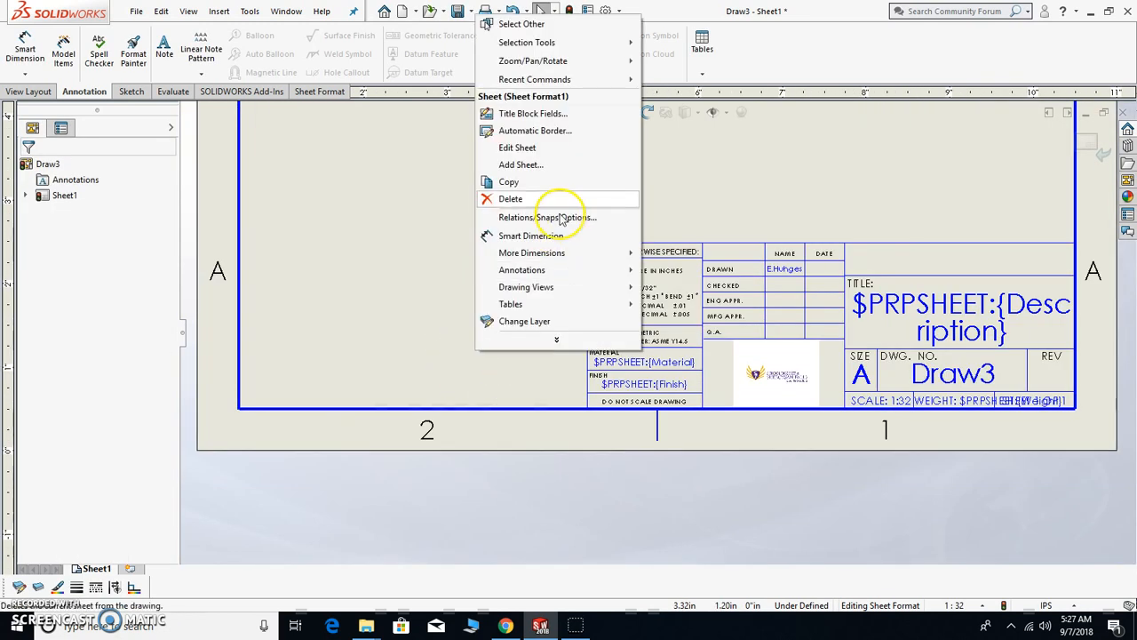
{"action": "left_click", "coordinate": [533, 147]}
{"action": "scroll", "coordinate": [731, 267], "scroll_direction": "up", "scroll_amount": 2}
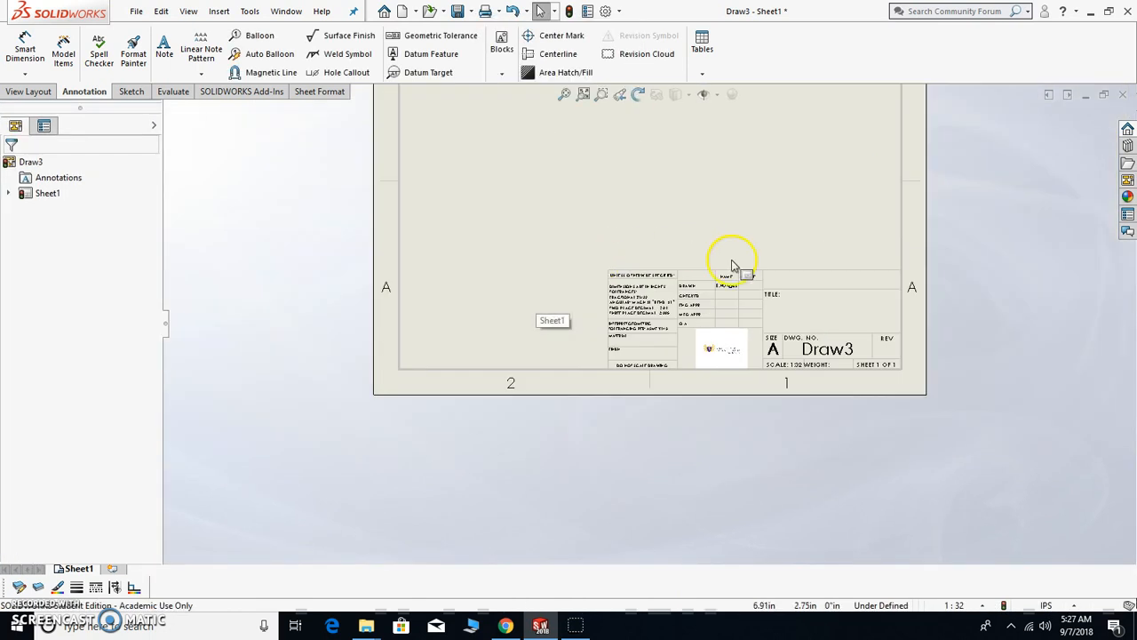
{"action": "scroll", "coordinate": [666, 290], "scroll_direction": "up", "scroll_amount": 4}
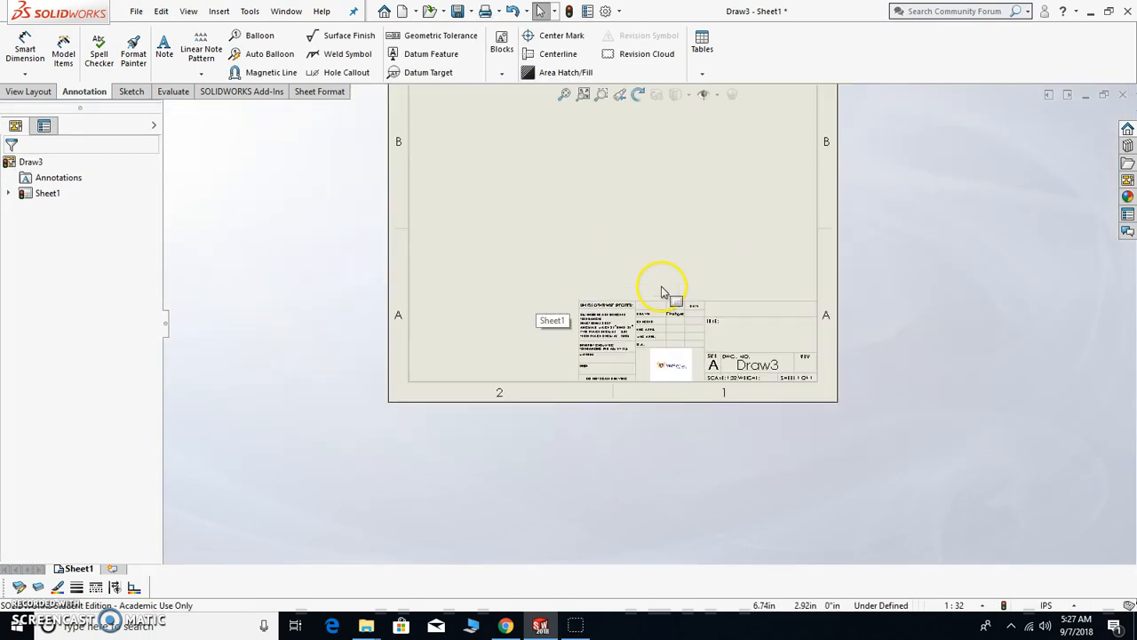
Open the Save Sheet Format dialog and browse to This PC to choose a save location
{"action": "left_click", "coordinate": [136, 12]}
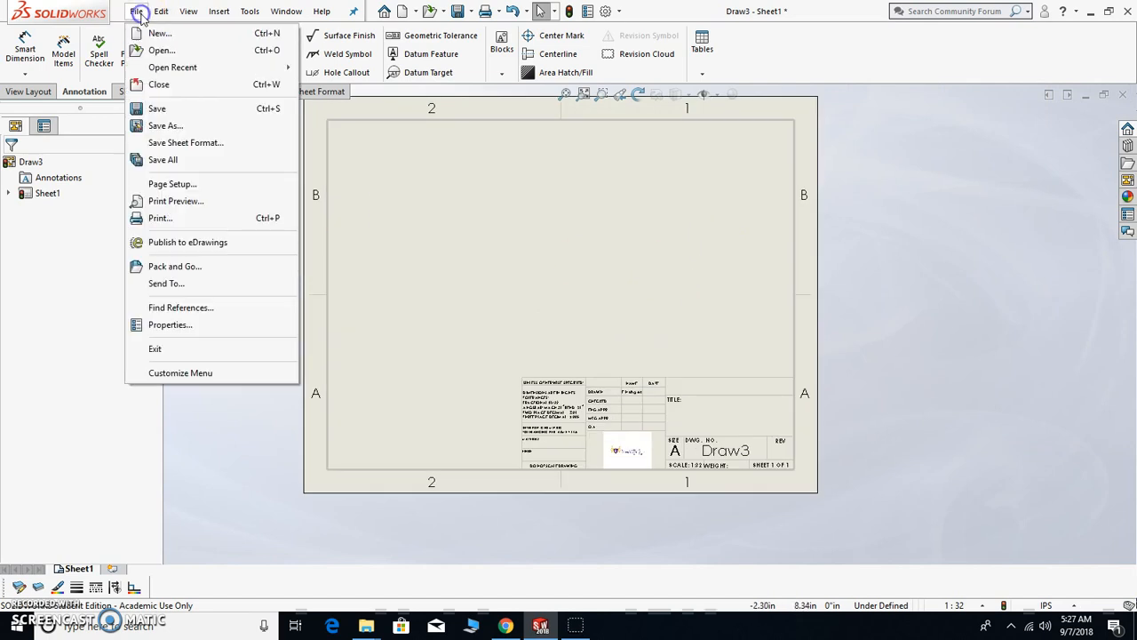
{"action": "left_click", "coordinate": [163, 145]}
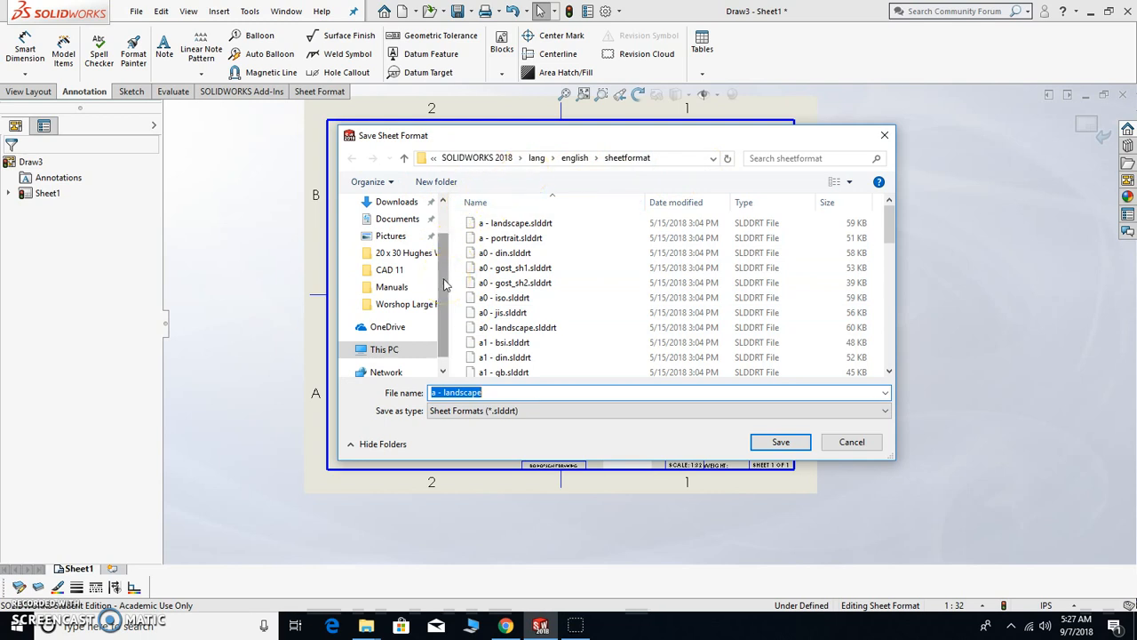
{"action": "left_click_drag", "start_coordinate": [445, 280], "coordinate": [436, 346]}
{"action": "left_click", "coordinate": [374, 333]}
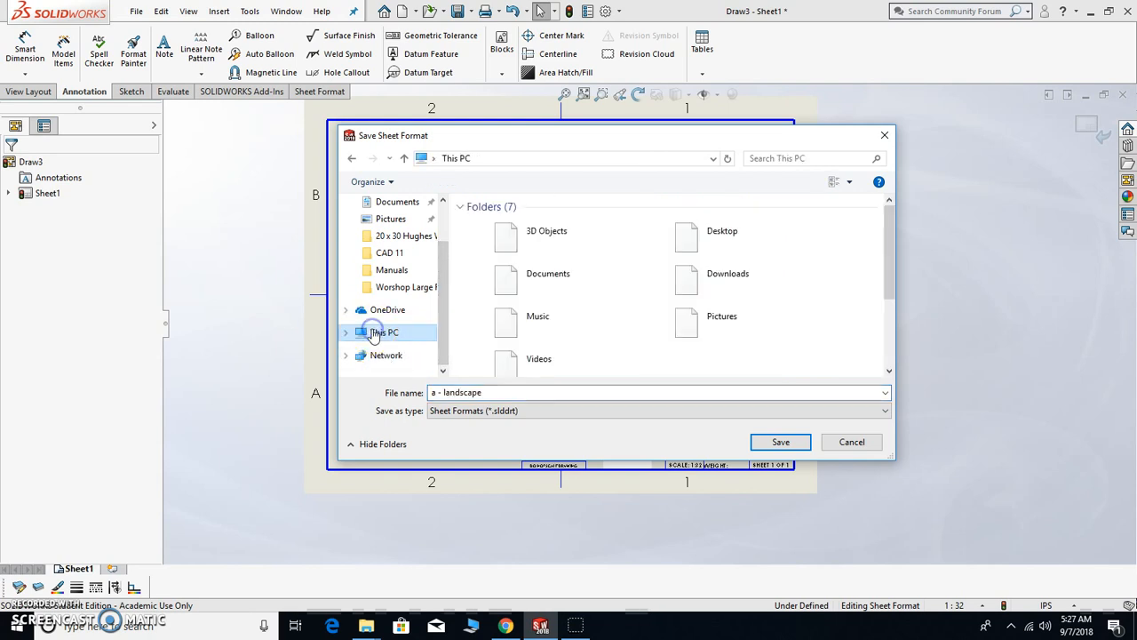
{"action": "scroll", "coordinate": [534, 306], "scroll_direction": "down", "scroll_amount": 3}
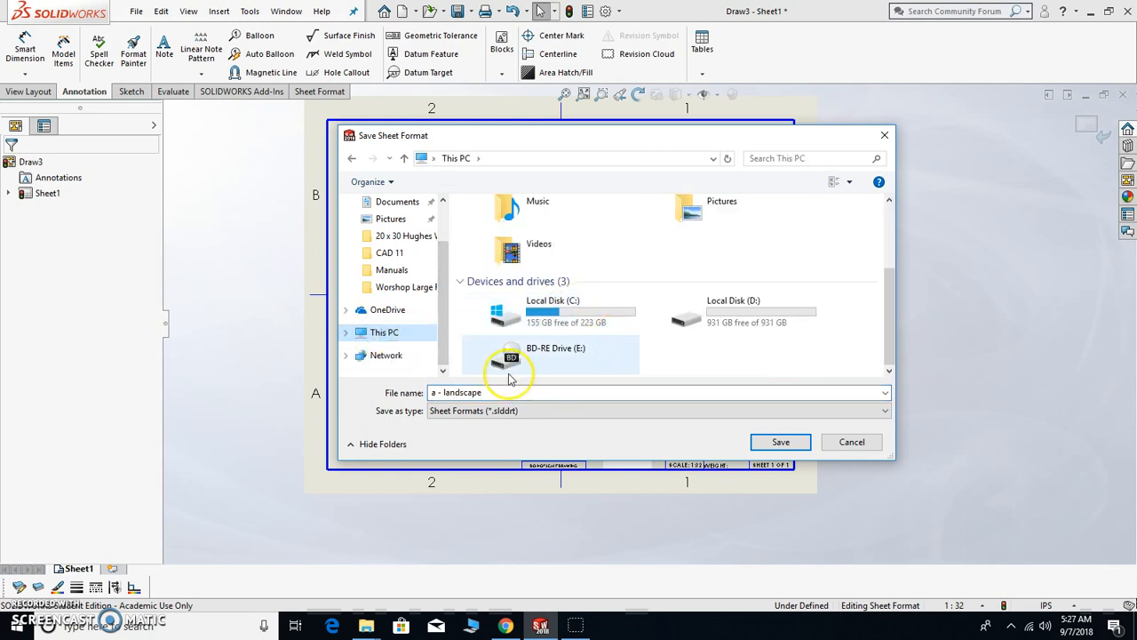
Insert the drafter's surname after "a" in the file name "a - landscape" and save the sheet format to the Desktop
{"action": "left_click", "coordinate": [445, 391]}
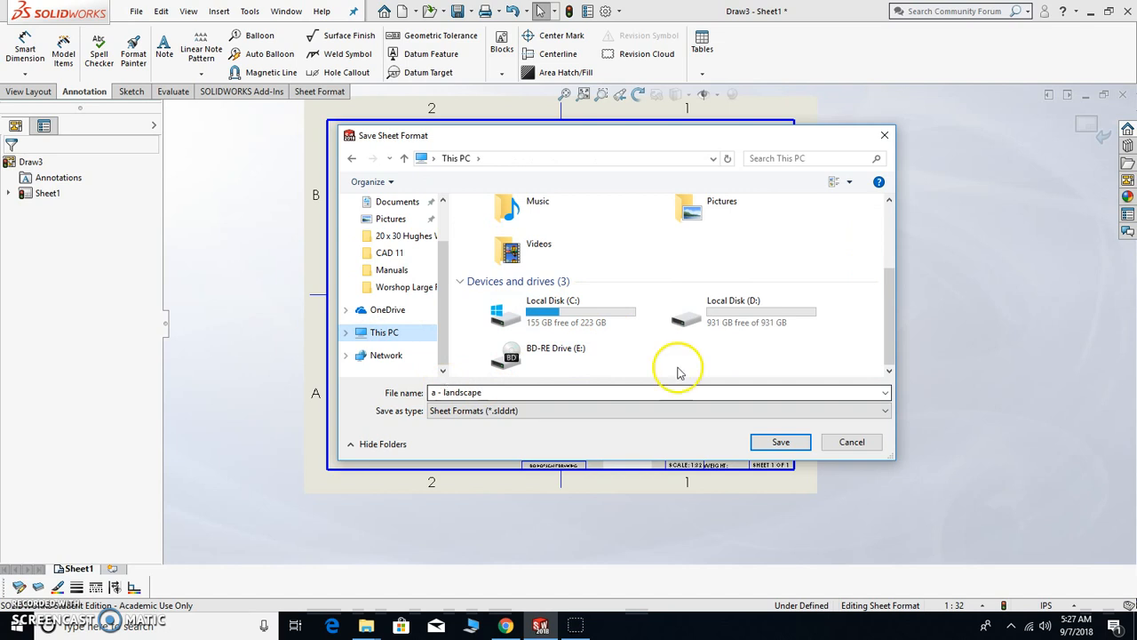
{"action": "left_click", "coordinate": [434, 392]}
{"action": "double_click", "coordinate": [435, 392]}
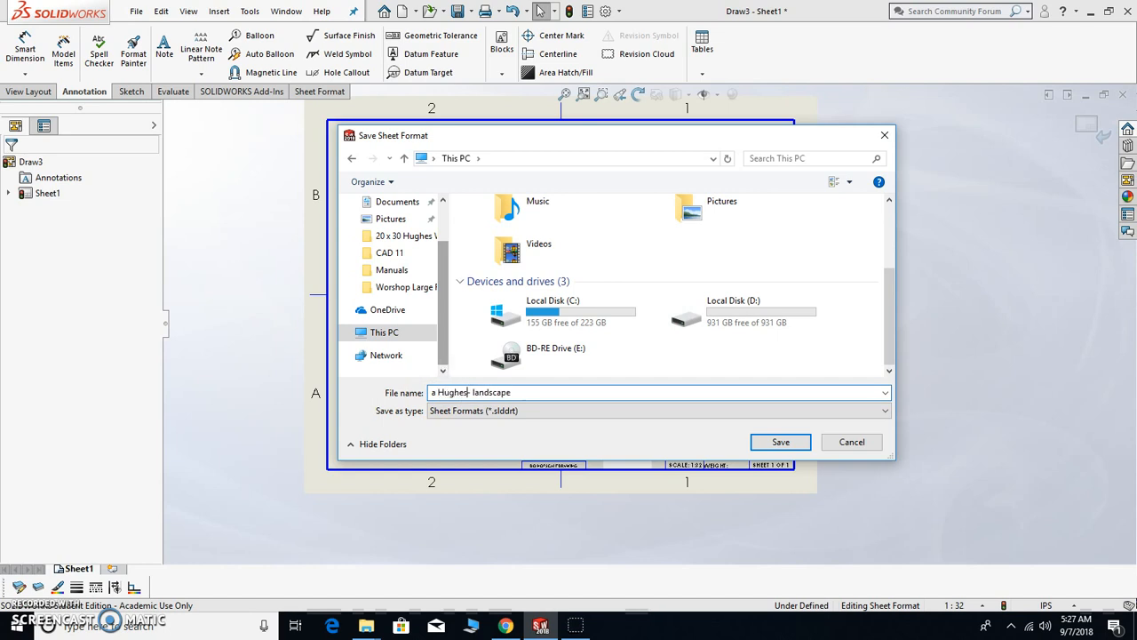
{"action": "left_click", "coordinate": [765, 443]}
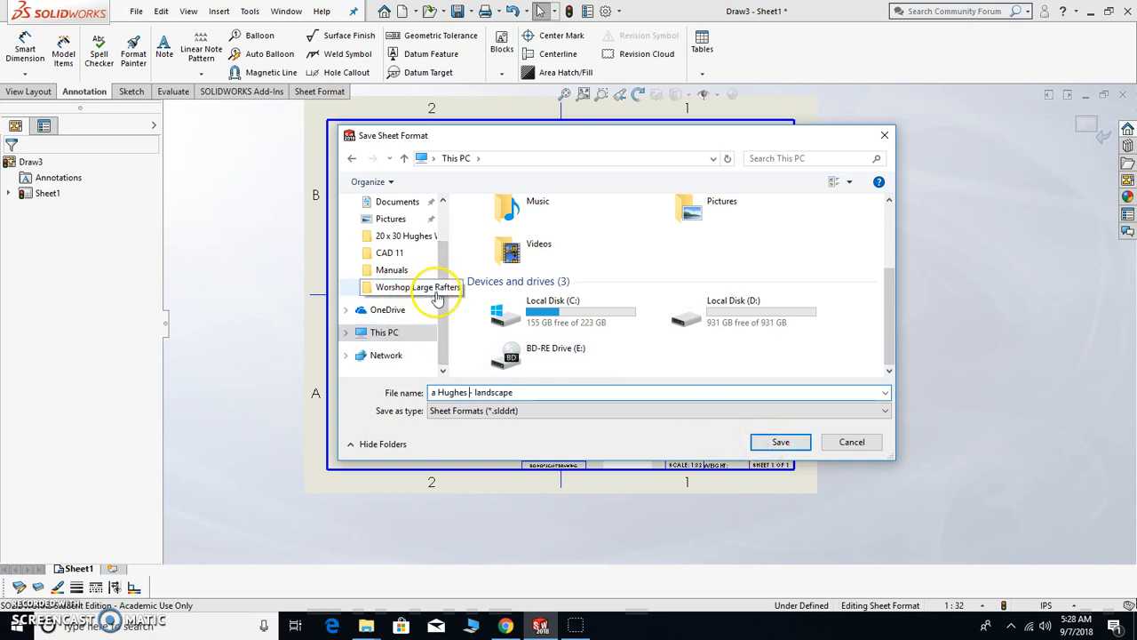
{"action": "scroll", "coordinate": [431, 284], "scroll_direction": "up", "scroll_amount": 2}
{"action": "left_click", "coordinate": [391, 230]}
{"action": "left_click", "coordinate": [787, 448]}
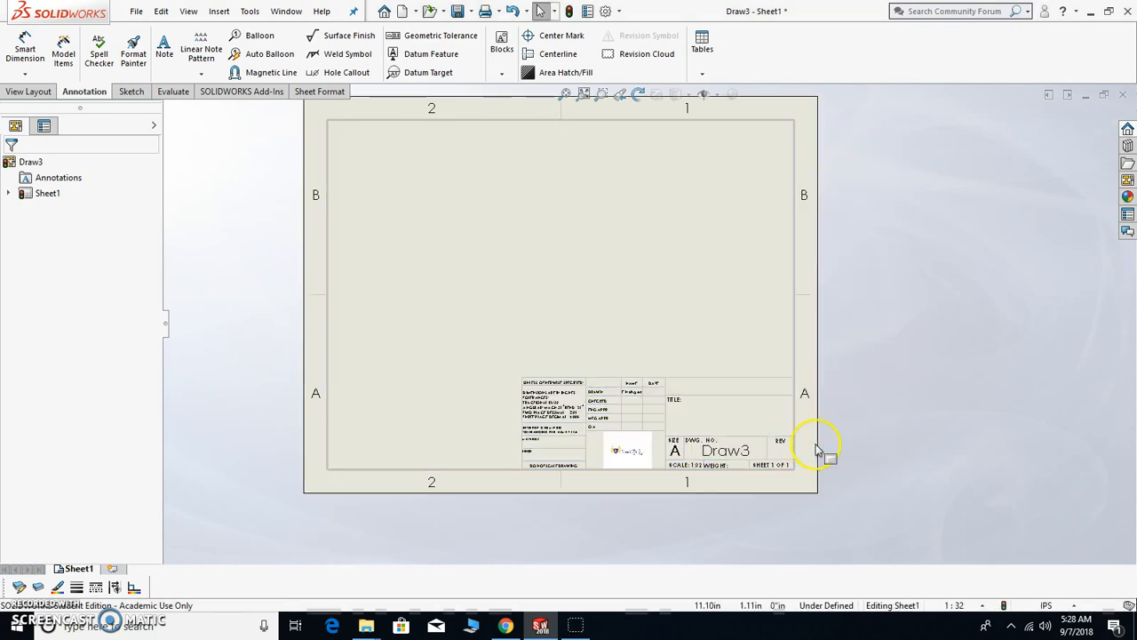
Close the current drawing without saving it and create a new drawing document
{"action": "left_click", "coordinate": [1122, 98]}
{"action": "left_click", "coordinate": [528, 342]}
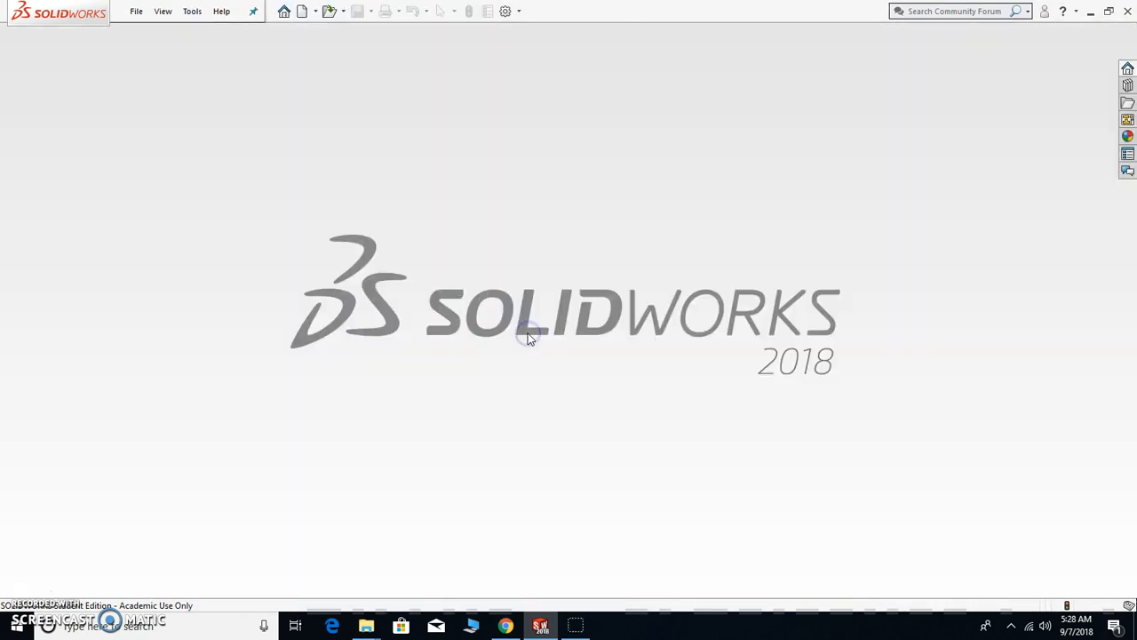
{"action": "left_click", "coordinate": [136, 11]}
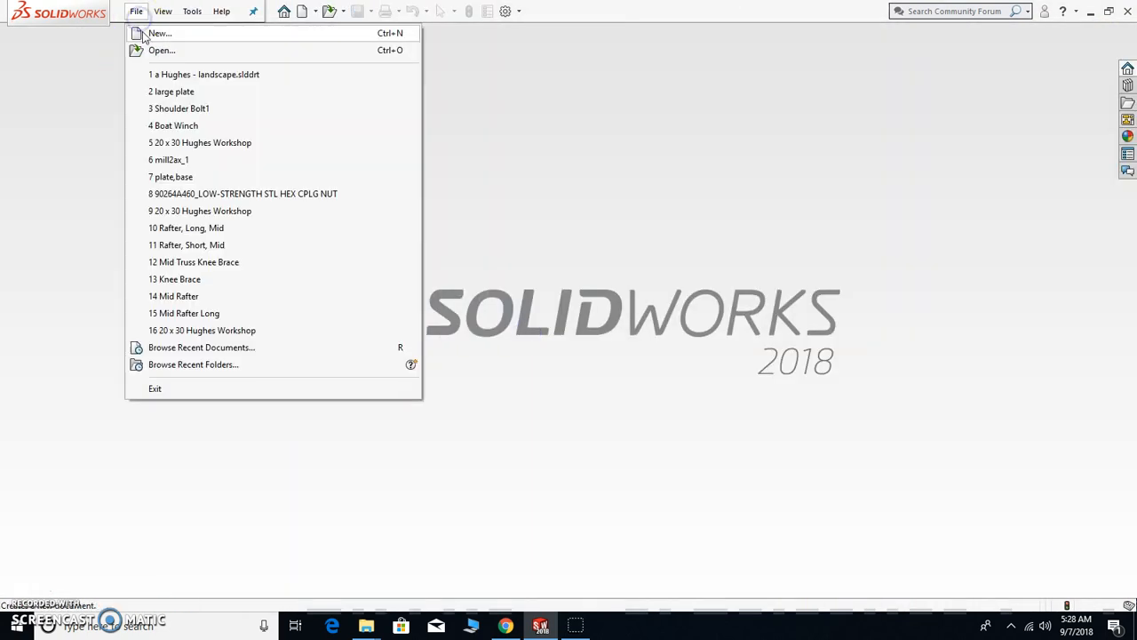
{"action": "left_click", "coordinate": [155, 30]}
{"action": "left_click", "coordinate": [688, 373]}
{"action": "double_click", "coordinate": [665, 342]}
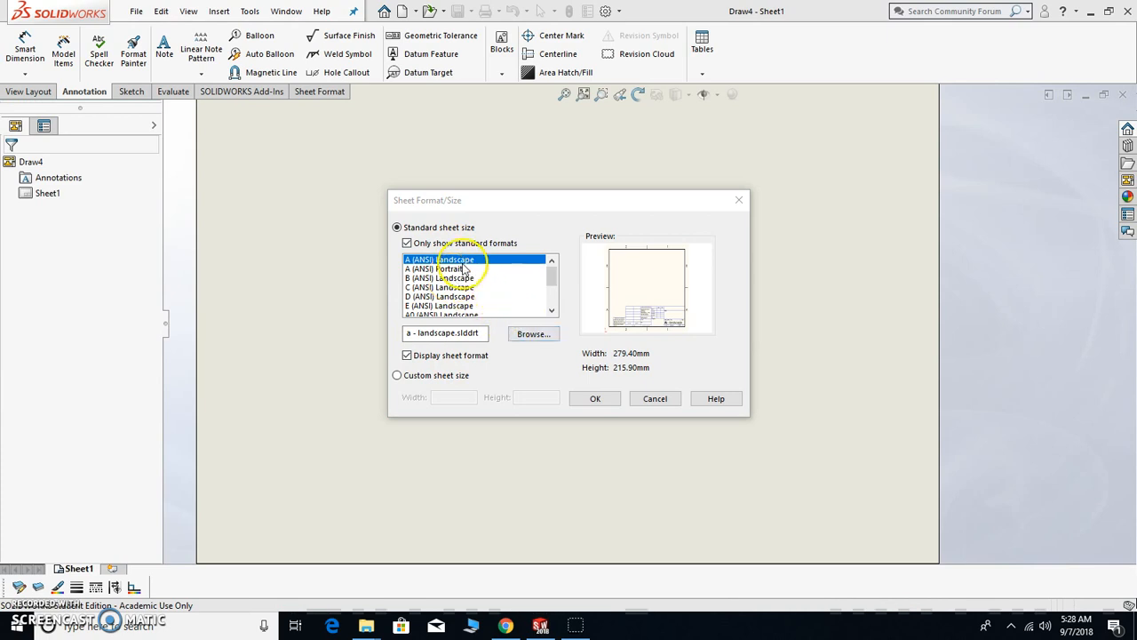
Load the customized landscape sheet format from the Desktop, apply it to the new drawing, and check its title block
{"action": "left_click", "coordinate": [526, 335]}
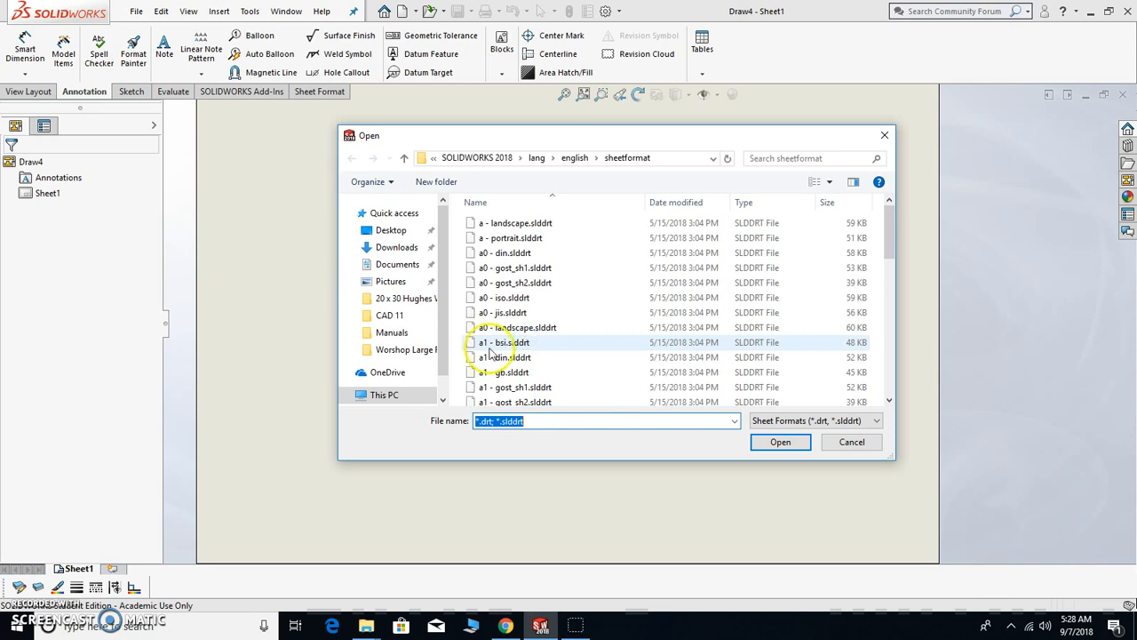
{"action": "left_click", "coordinate": [391, 229]}
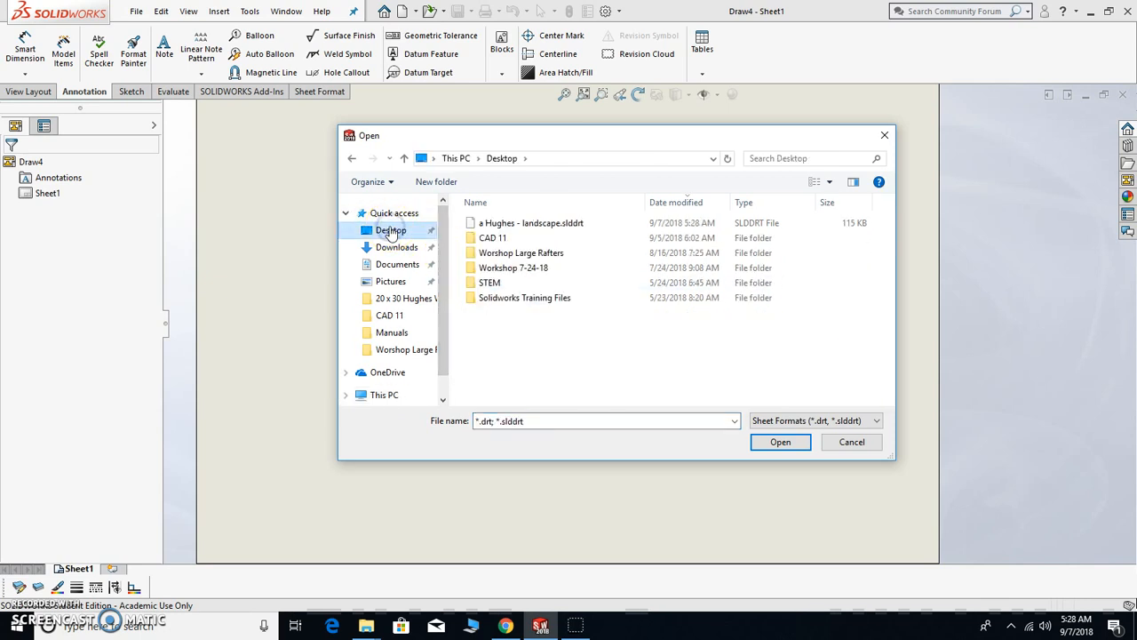
{"action": "left_click", "coordinate": [514, 229]}
{"action": "double_click", "coordinate": [513, 227]}
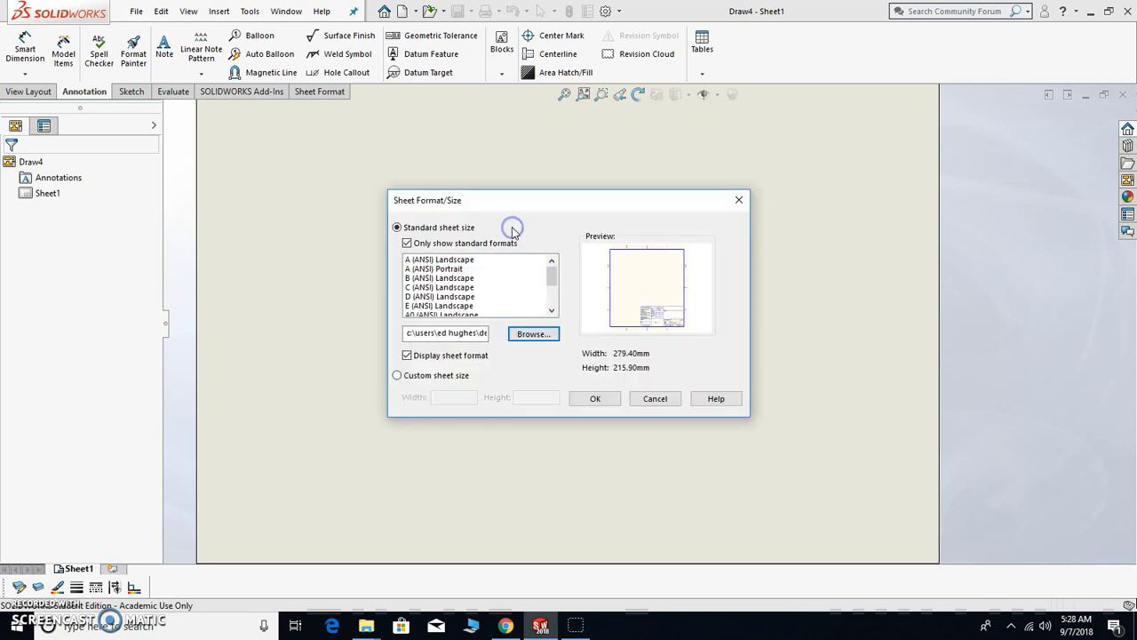
{"action": "left_click", "coordinate": [595, 398]}
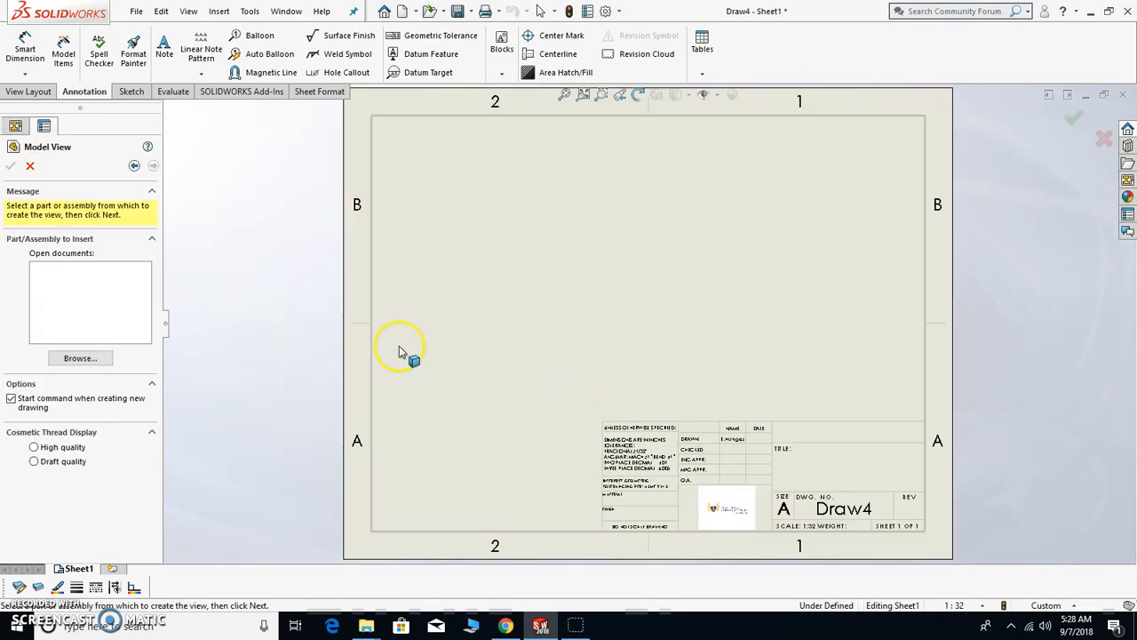
{"action": "scroll", "coordinate": [692, 488], "scroll_direction": "down", "scroll_amount": 5}
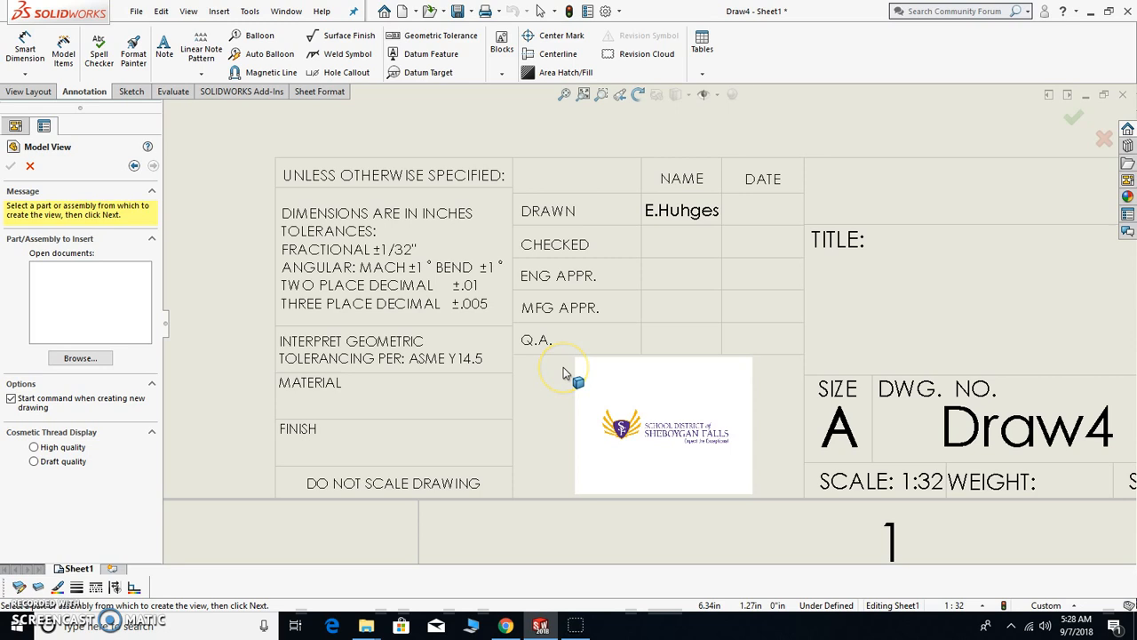
{"action": "scroll", "coordinate": [564, 373], "scroll_direction": "up", "scroll_amount": 5}
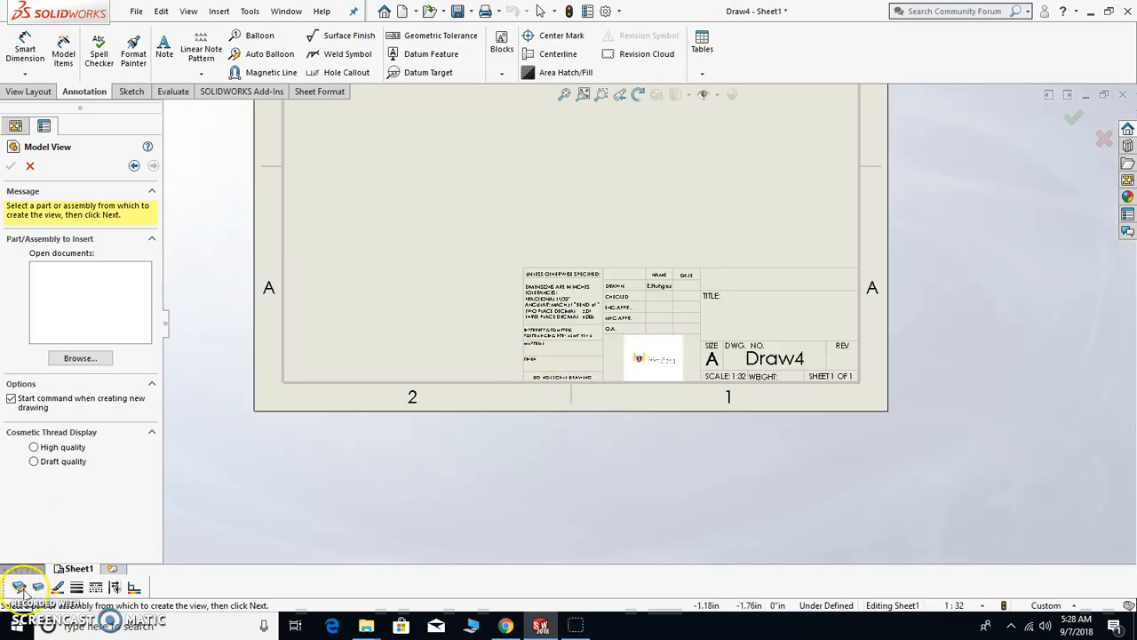